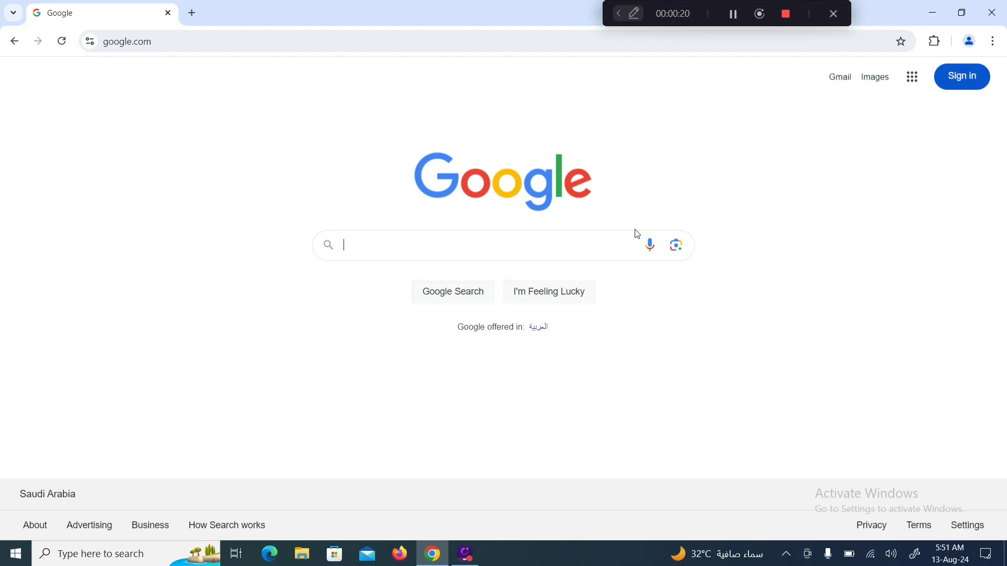
# From the Ethernet page of Network & Internet settings, open the Network Connections adapter list
pyautogui.rightClick(875, 557)
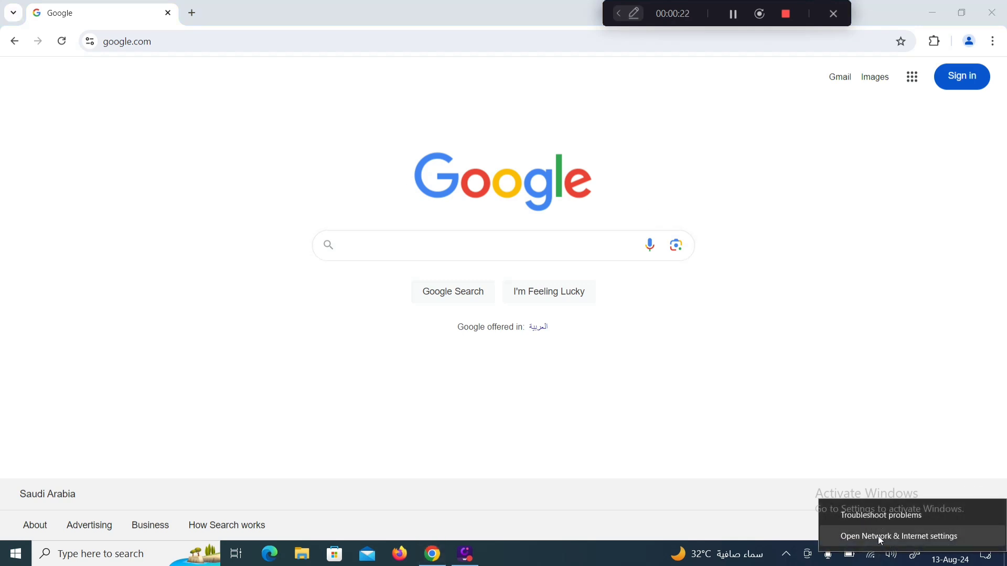
pyautogui.click(878, 536)
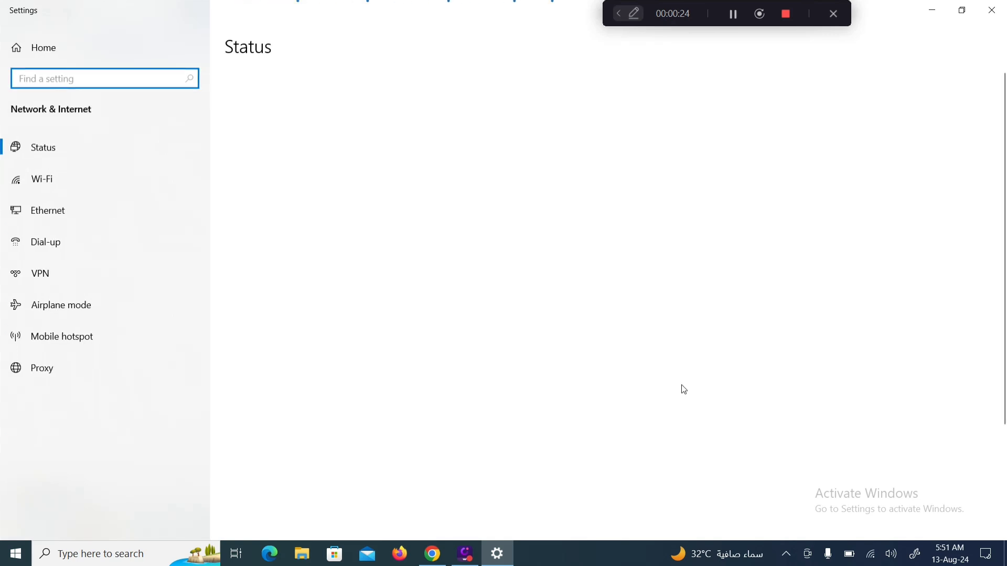
pyautogui.click(70, 208)
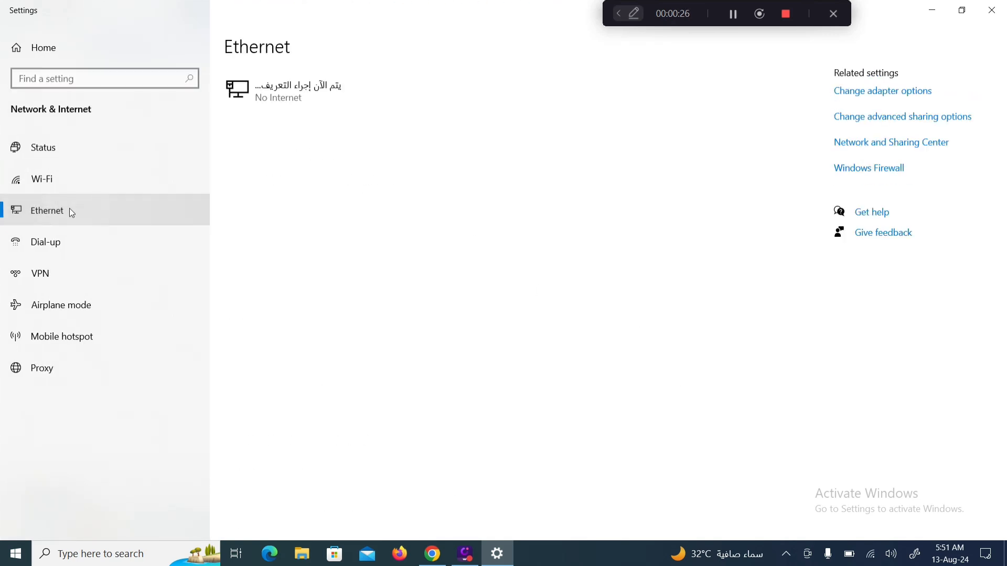
pyautogui.click(854, 94)
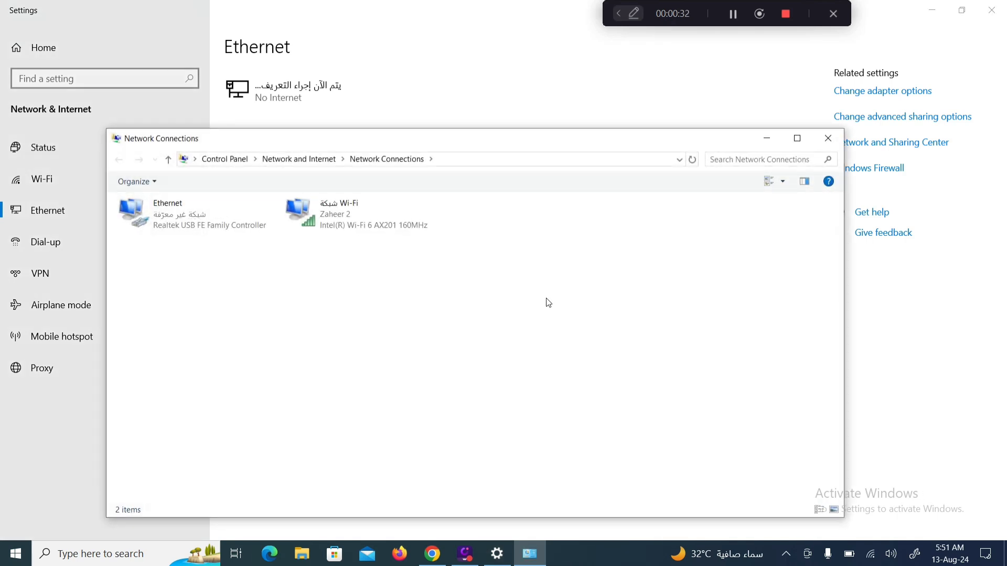
# Give the Ethernet adapter static IPv4 address 192.168.1.100 with subnet mask 255.255.255.0
pyautogui.rightClick(181, 227)
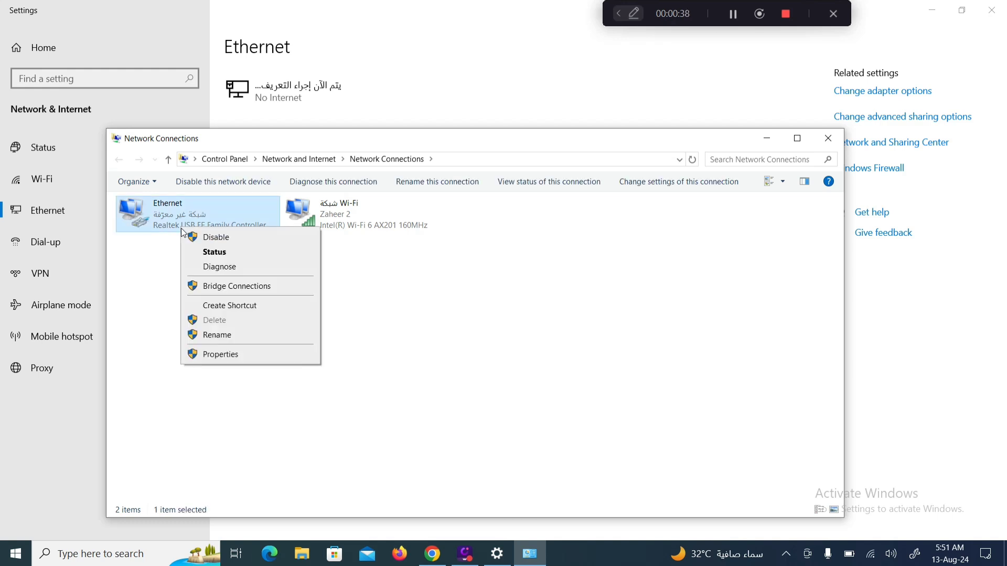
pyautogui.click(212, 356)
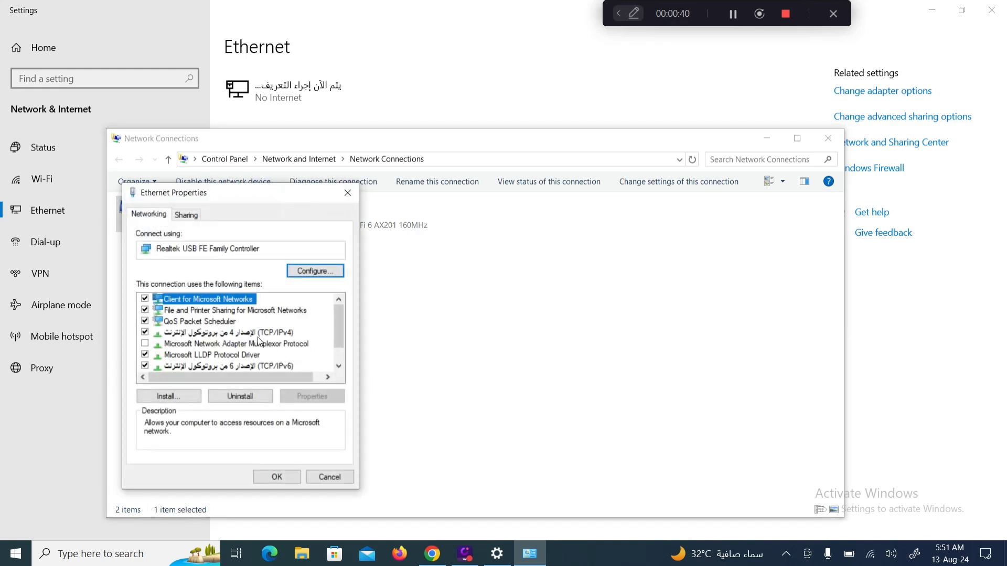
pyautogui.click(254, 334)
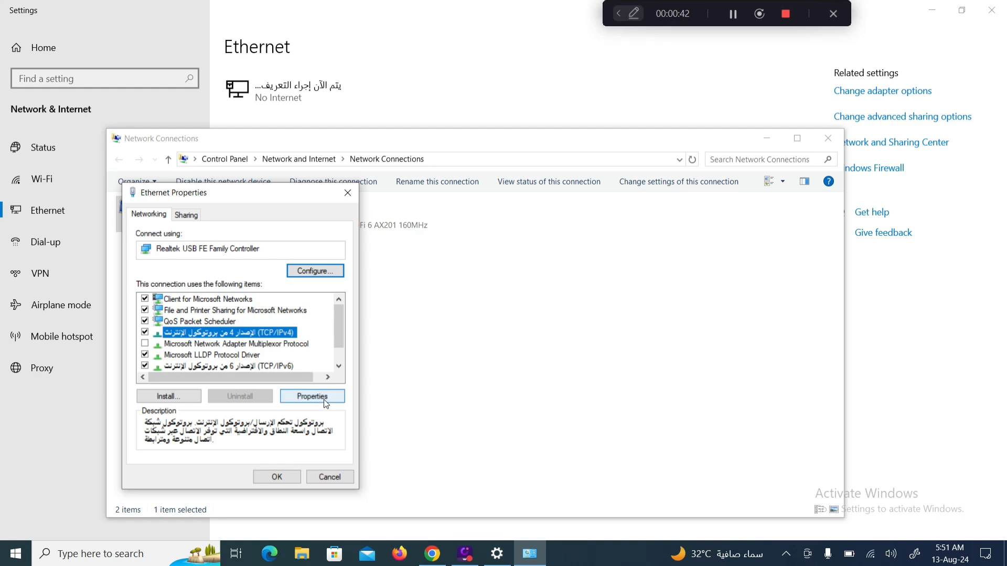
pyautogui.click(325, 401)
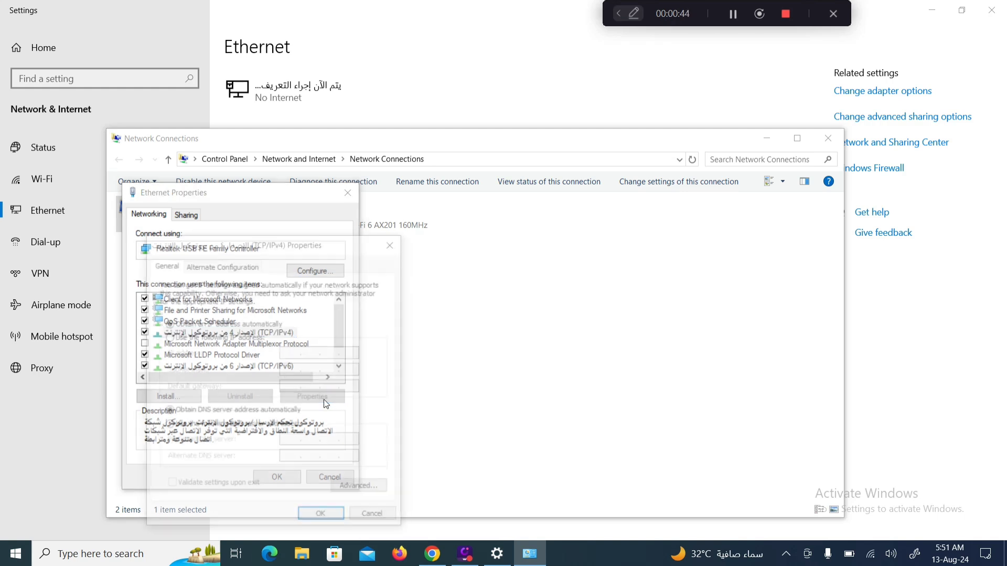
pyautogui.click(168, 338)
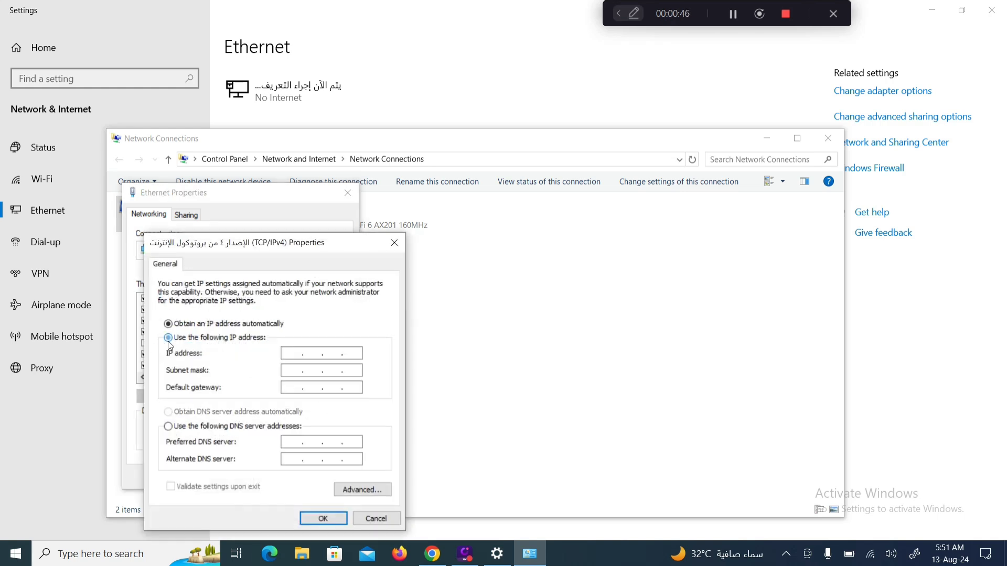
pyautogui.click(287, 354)
pyautogui.write('192 . ')
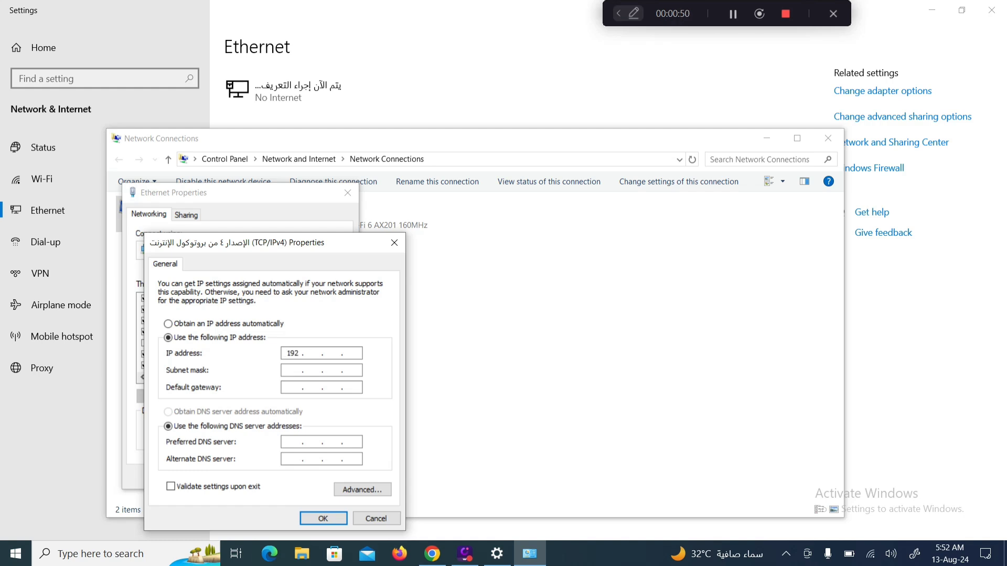
pyautogui.write('168 . 1 . 100')
pyautogui.press('Tab')
pyautogui.click(317, 518)
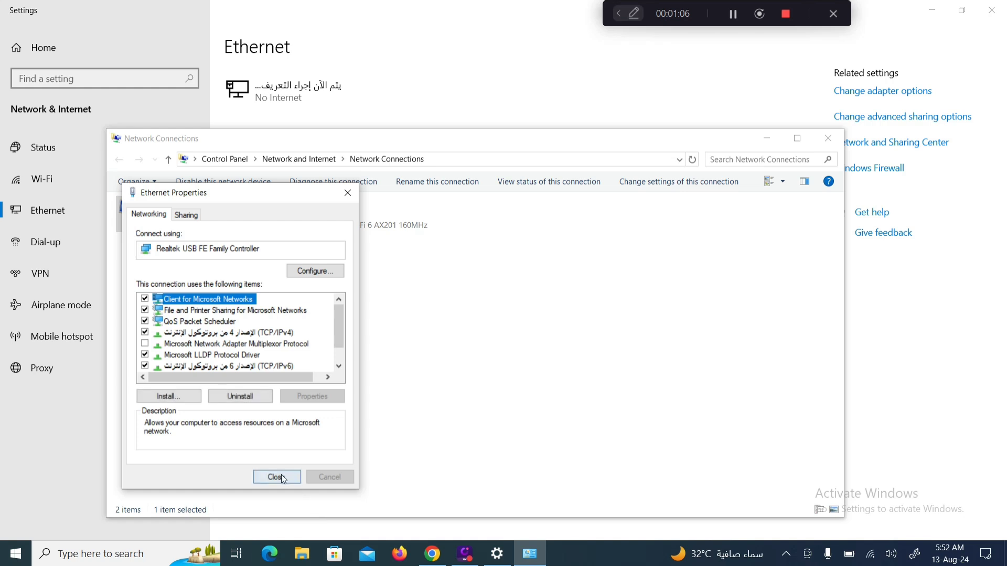
# Close the Ethernet properties and the Network Connections window
pyautogui.click(278, 477)
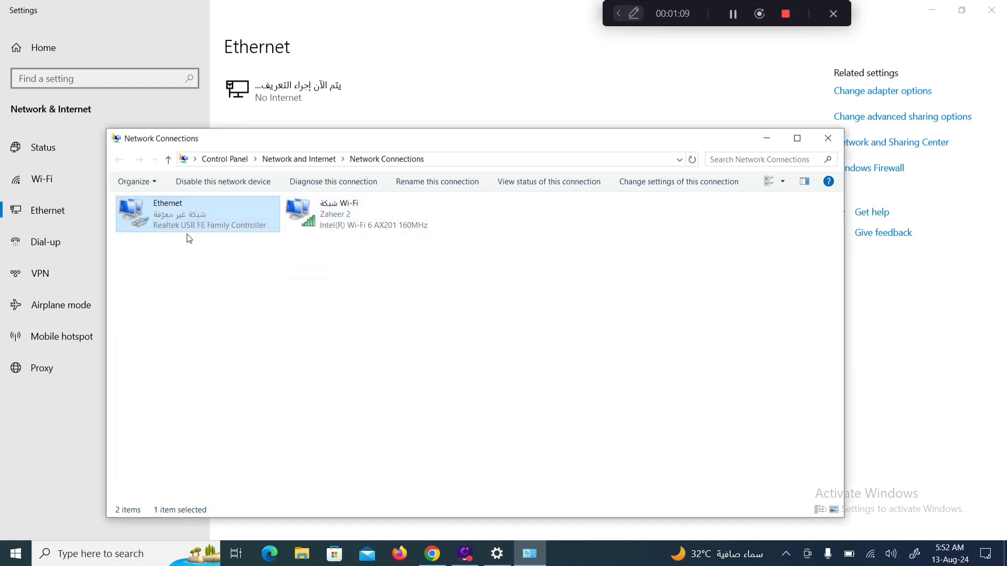
pyautogui.rightClick(183, 219)
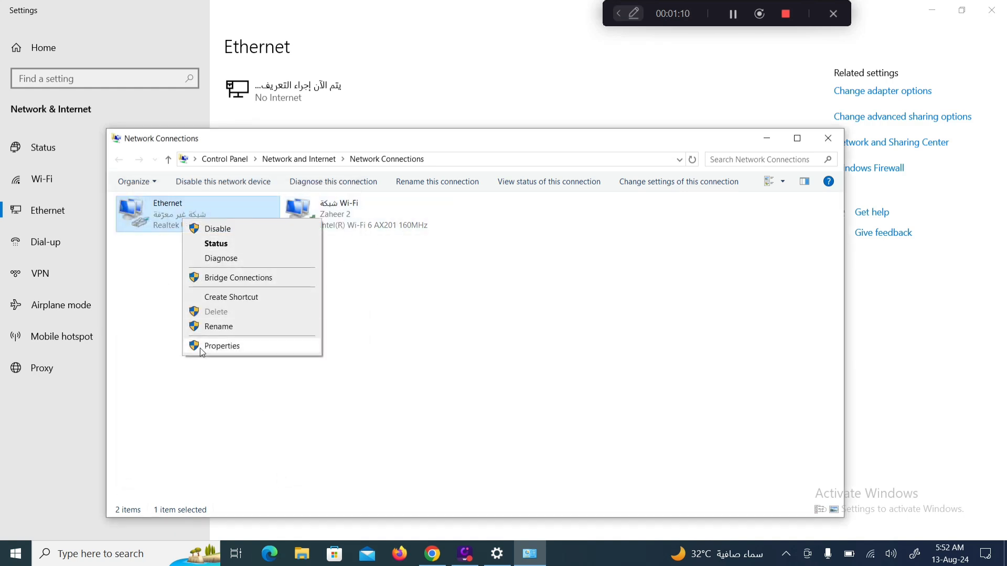
pyautogui.click(828, 139)
pyautogui.click(828, 138)
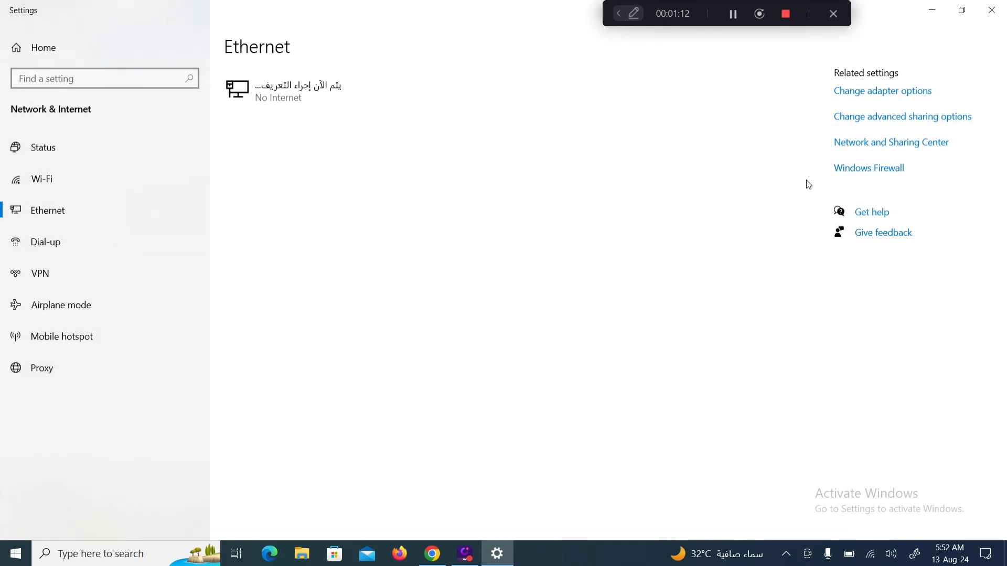
# Close the Settings window and browse Chrome to 192.168.1.20
pyautogui.click(992, 10)
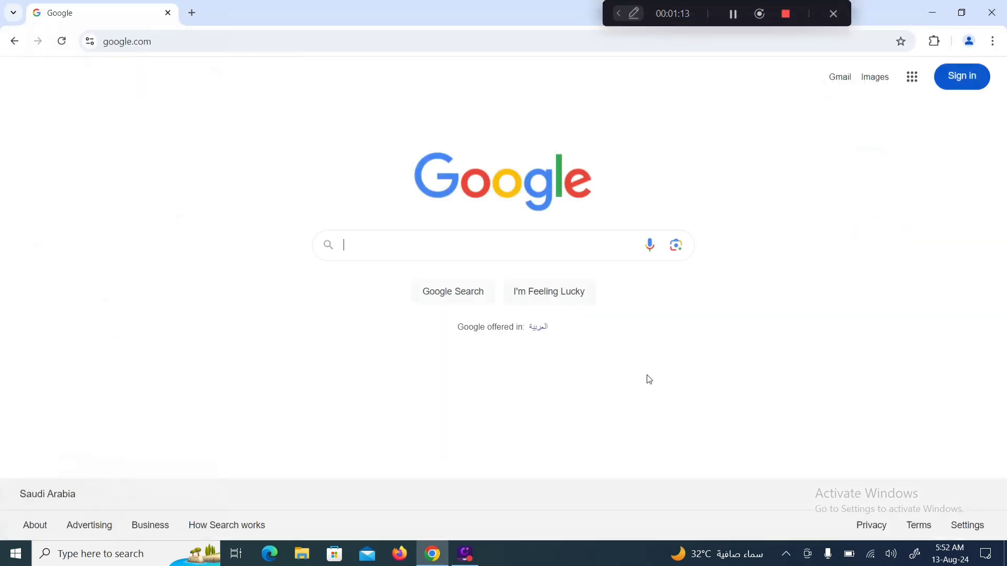
pyautogui.click(185, 40)
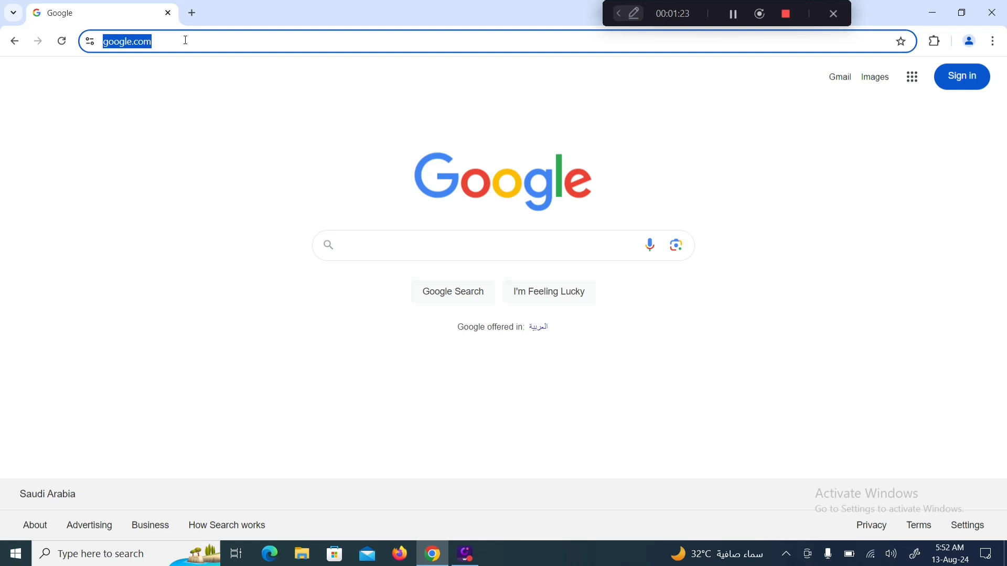
pyautogui.write('192')
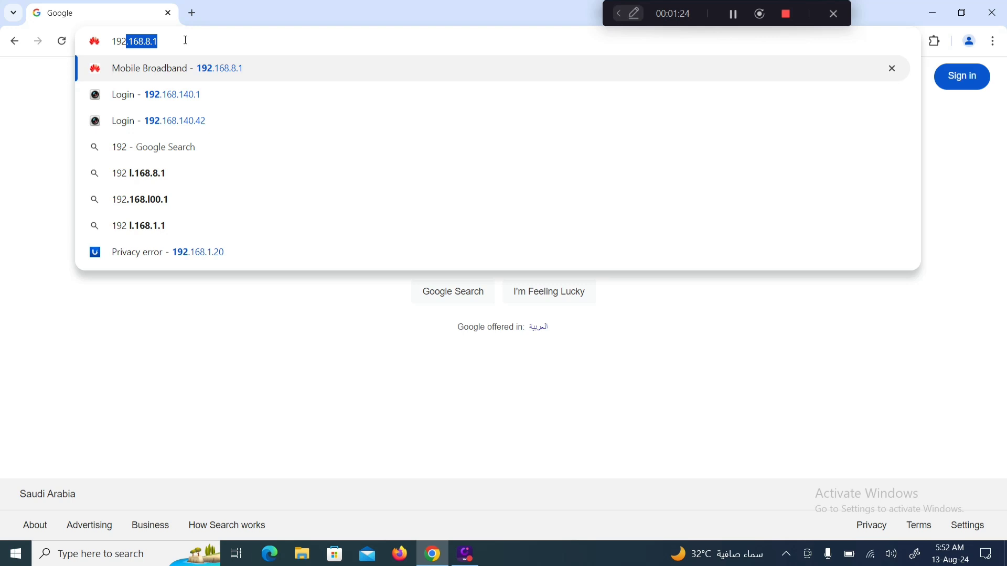
pyautogui.write('.168.1')
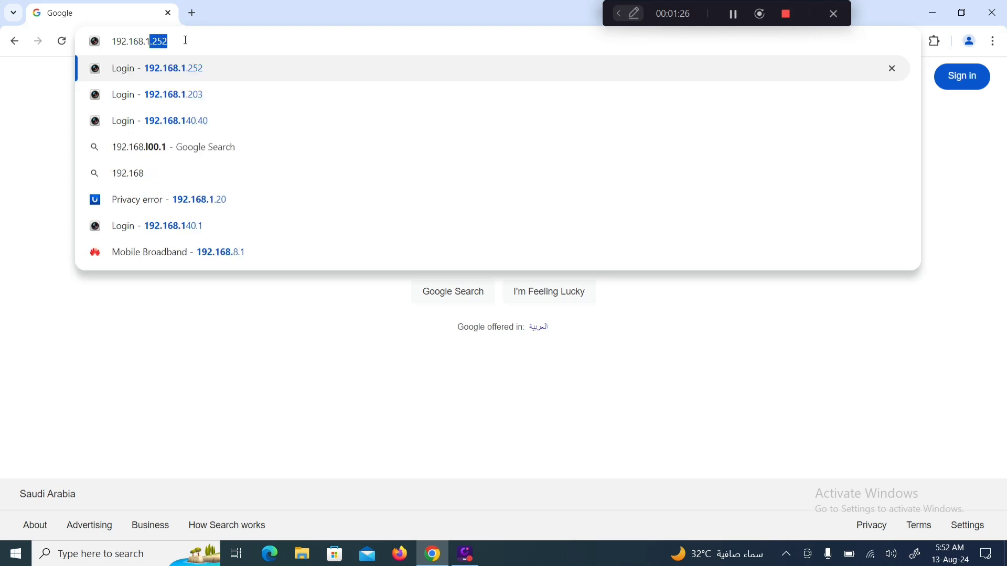
pyautogui.write('.20')
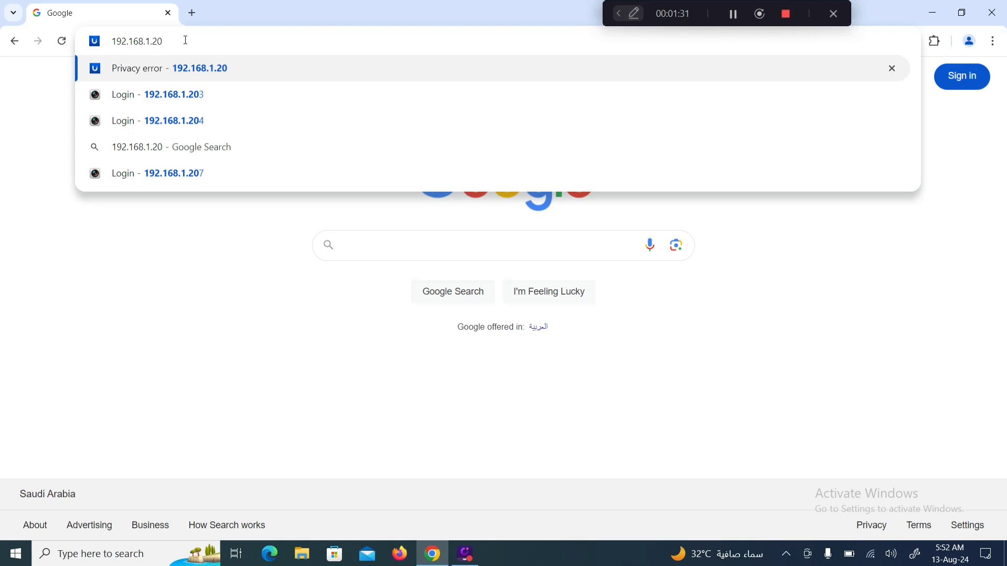
pyautogui.press('Return')
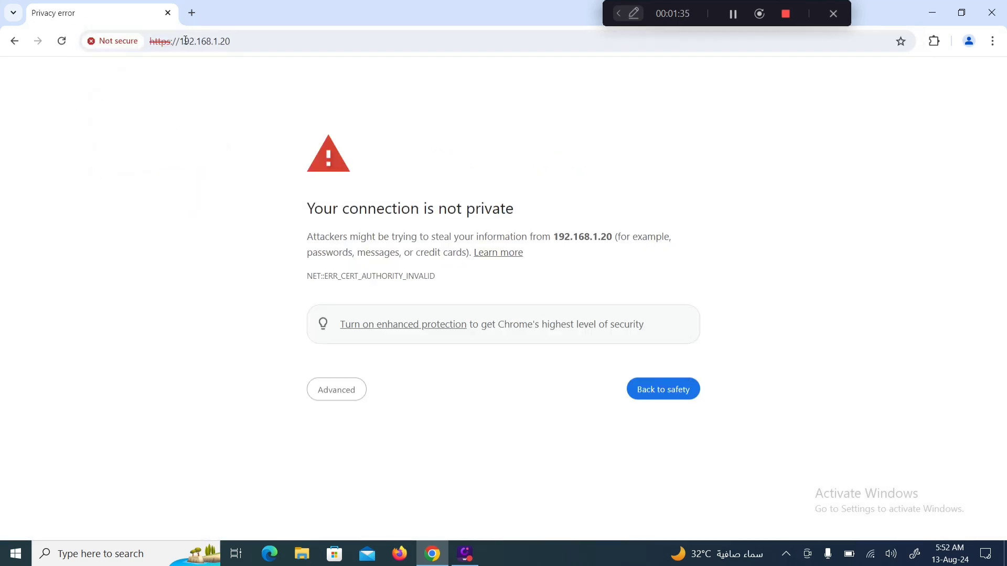
# Use Advanced to proceed to 192.168.1.20 (unsafe) despite the certificate warning
pyautogui.click(328, 389)
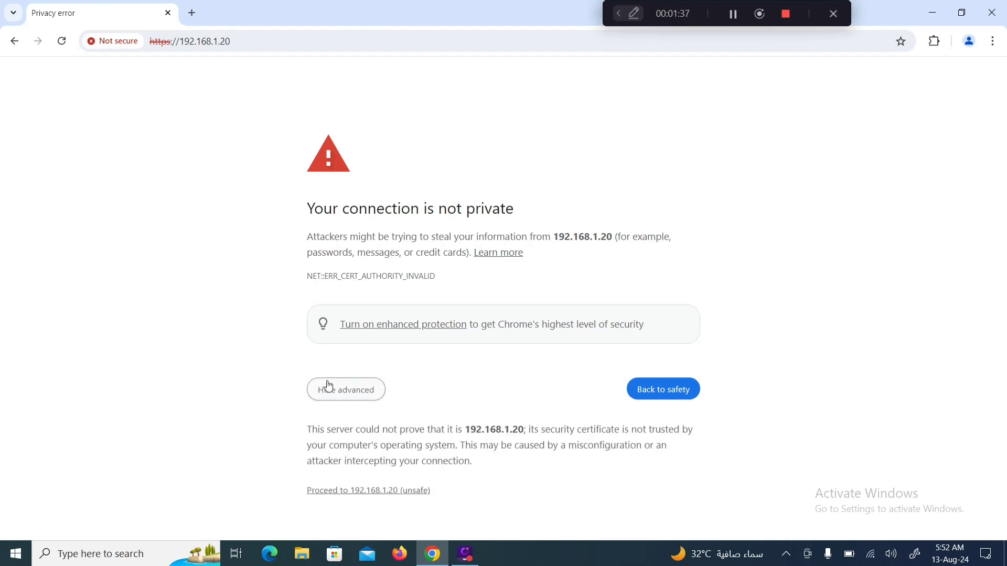
pyautogui.click(412, 495)
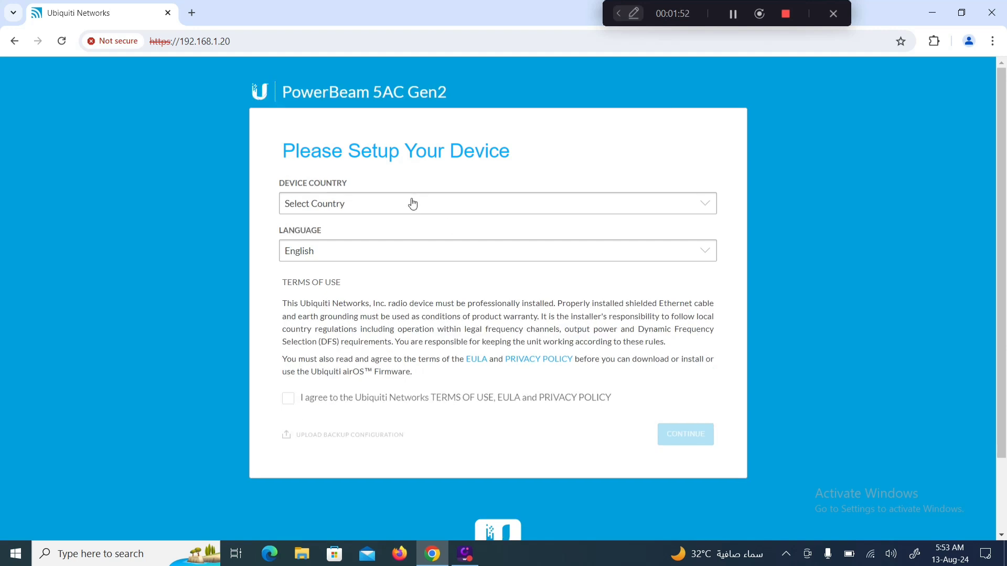
# Choose Saudi Arabia as the country with English, accept the terms of use, and continue
pyautogui.click(407, 209)
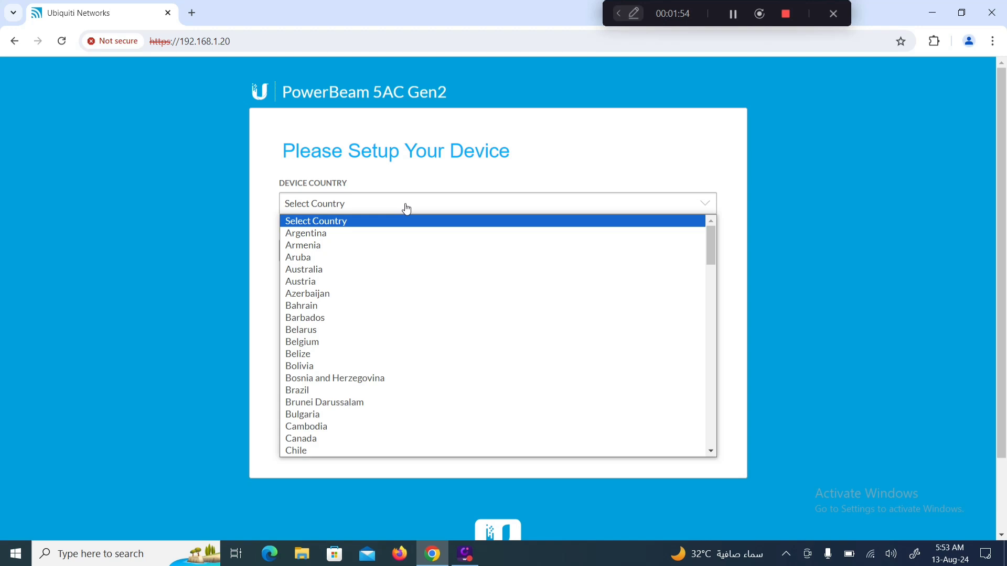
pyautogui.press('s')
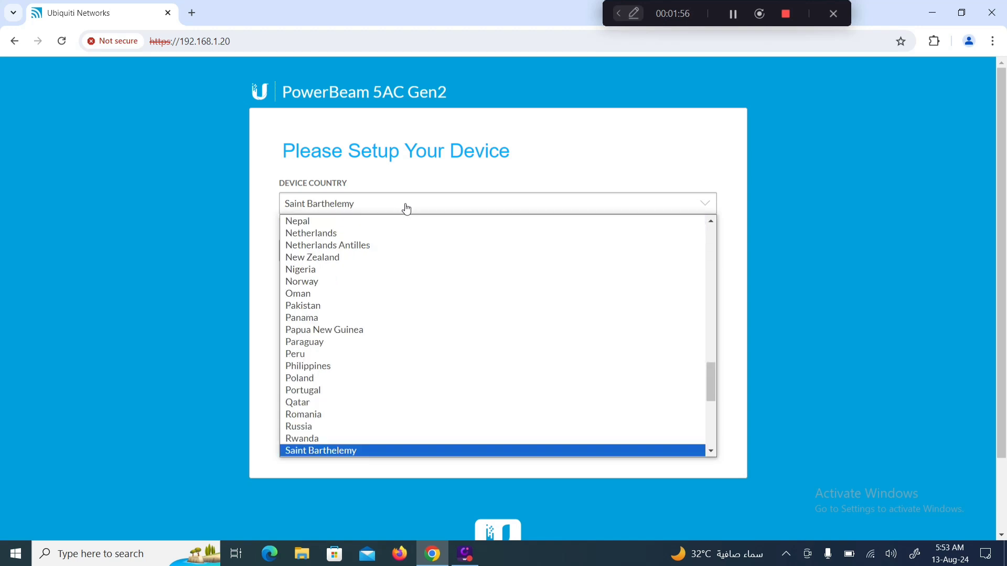
pyautogui.press('Down')
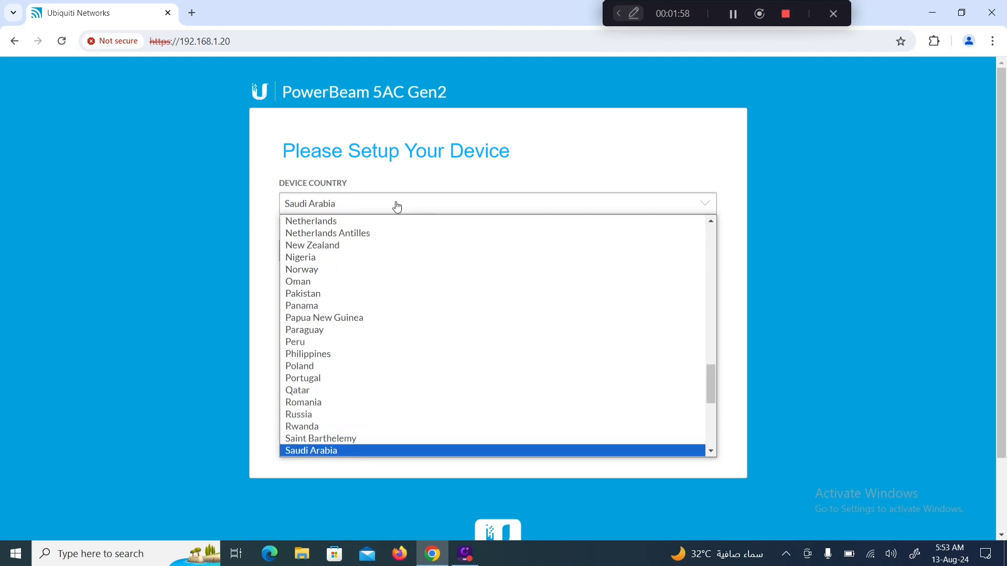
pyautogui.click(324, 452)
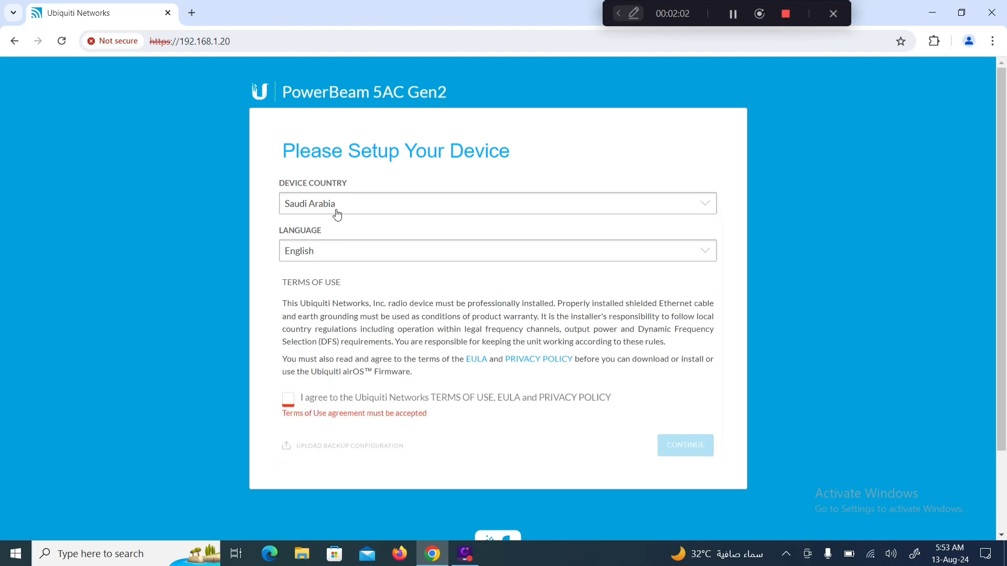
pyautogui.click(288, 399)
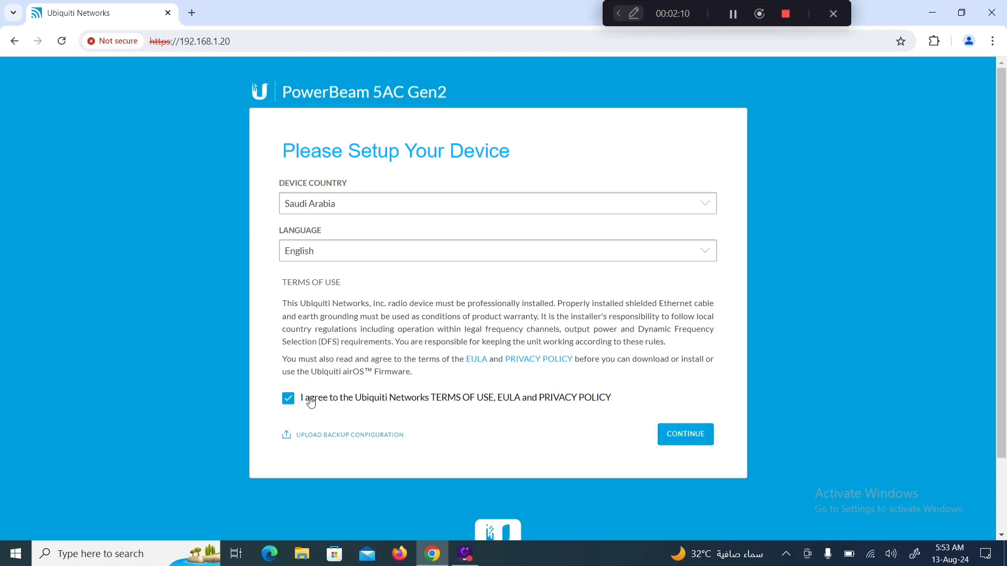
pyautogui.click(686, 435)
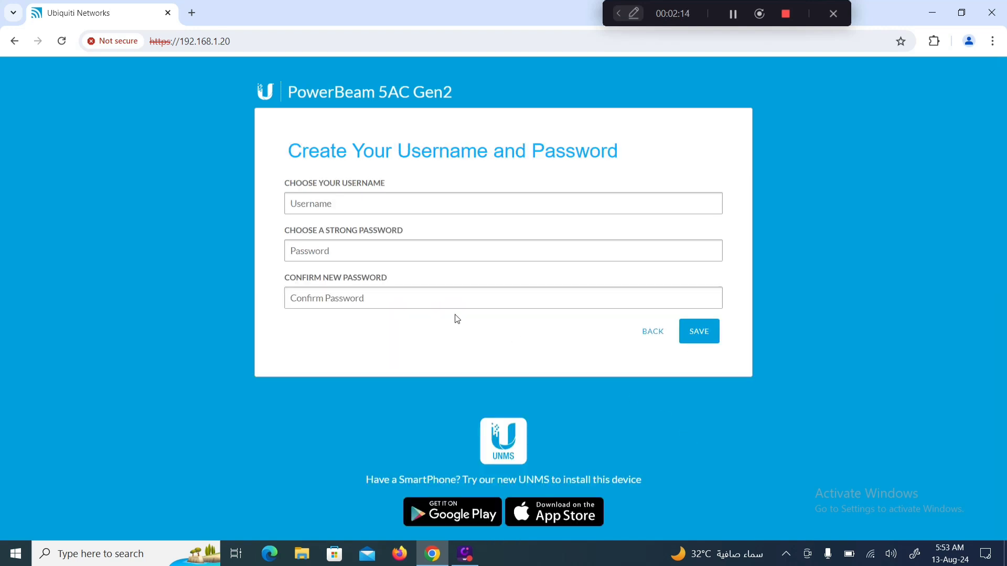
# Set username admin, enter the new password in both password fields, and save
pyautogui.click(369, 207)
pyautogui.click(373, 238)
pyautogui.click(321, 252)
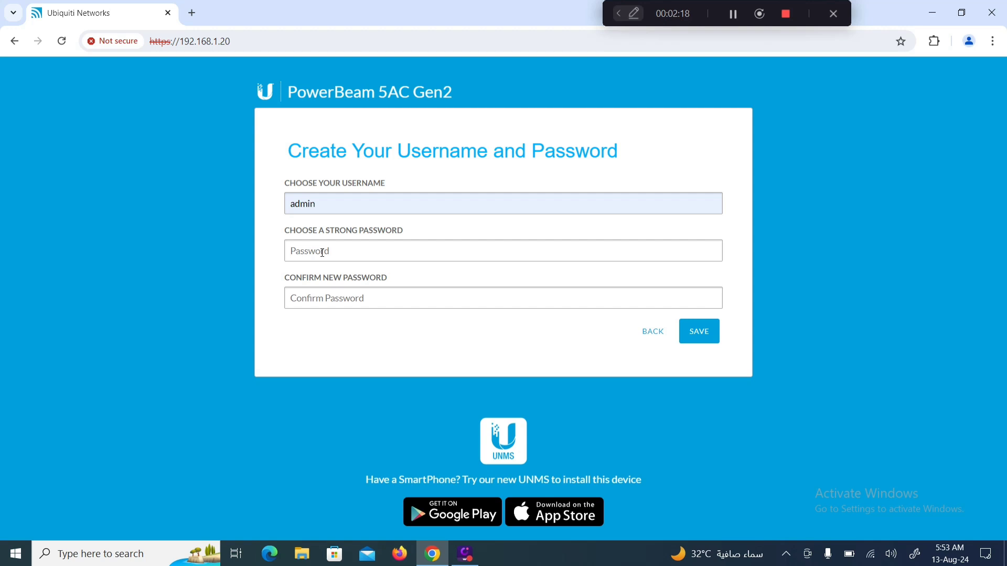
pyautogui.write('admin')
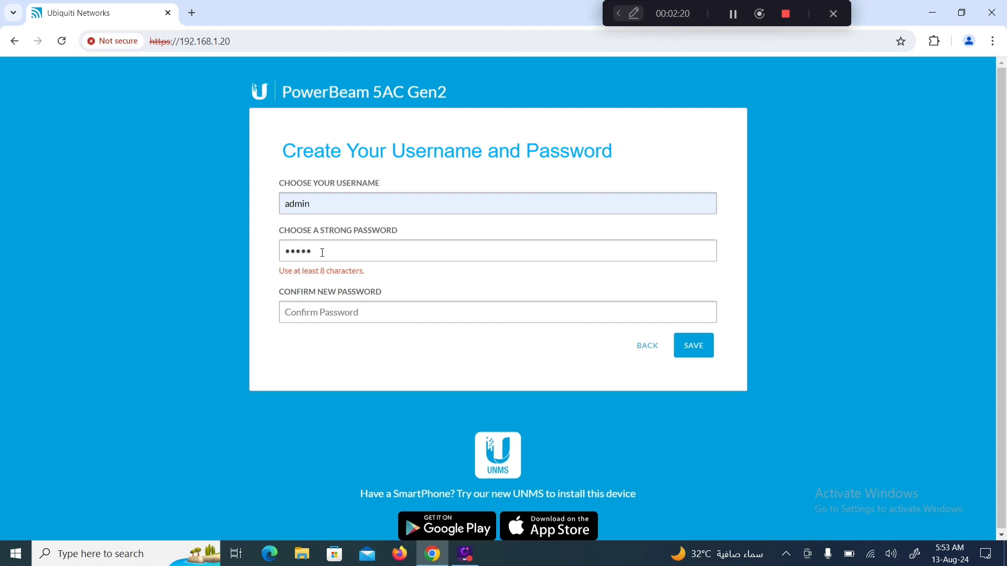
pyautogui.write('1234567')
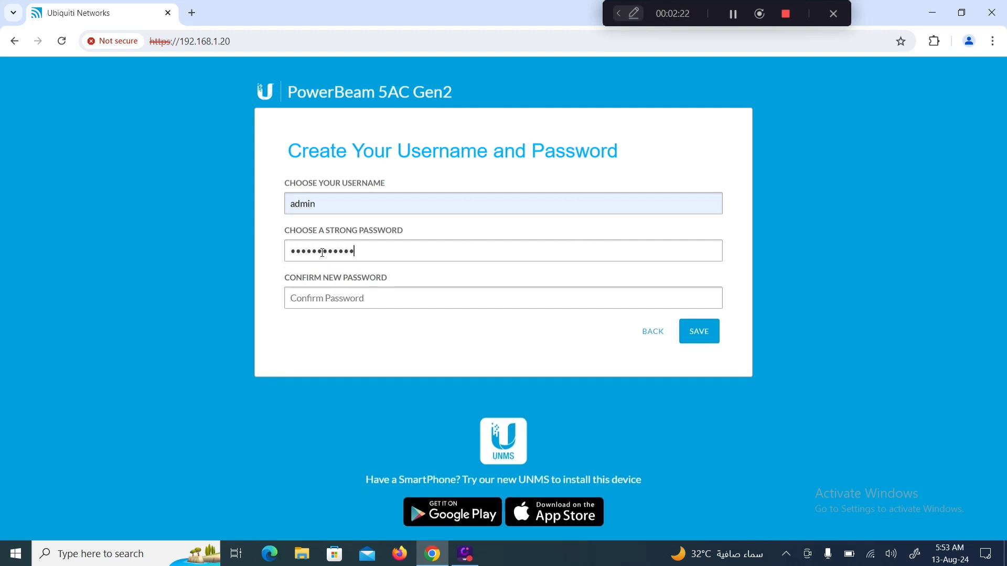
pyautogui.click(316, 297)
pyautogui.write('admin12')
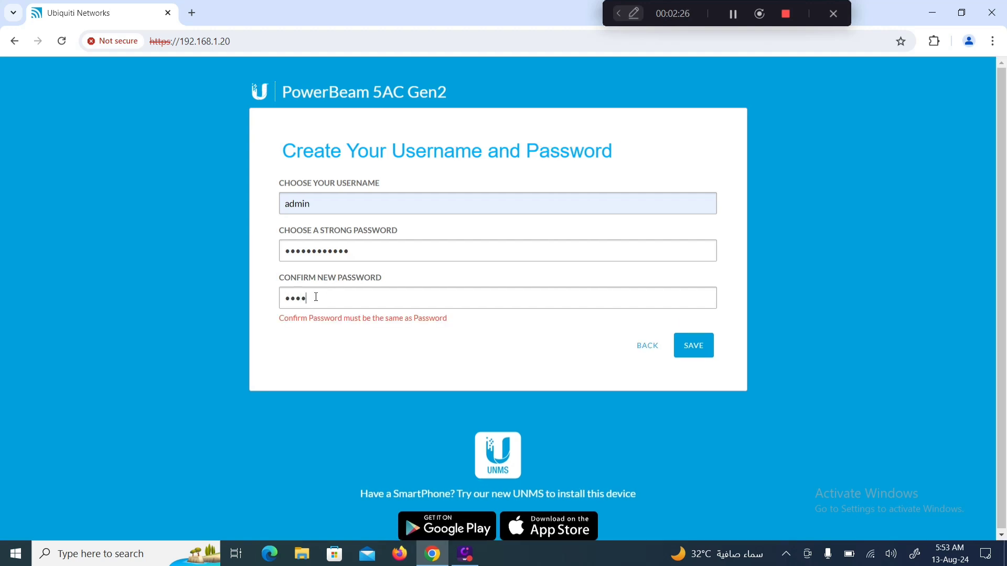
pyautogui.write('34567')
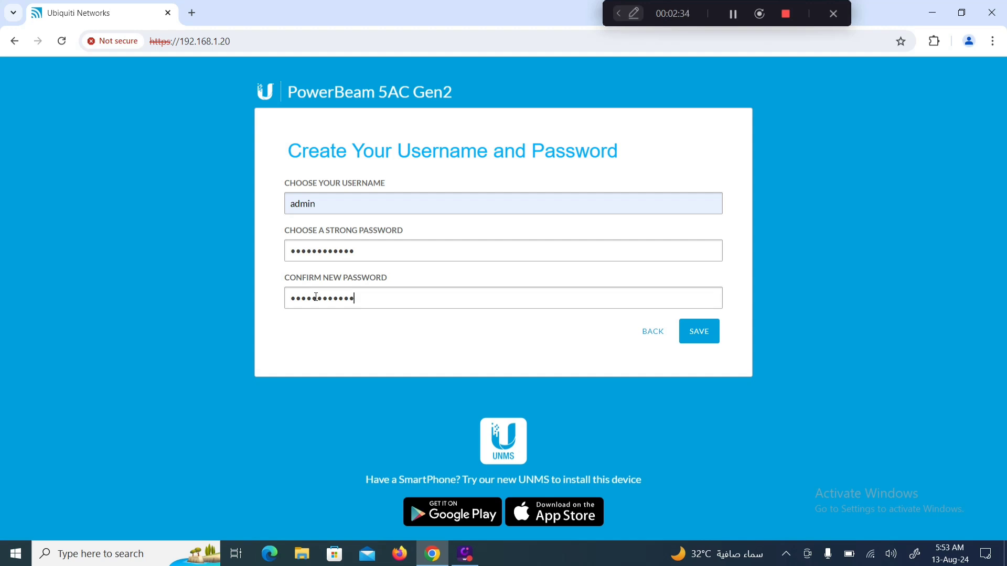
pyautogui.click(704, 338)
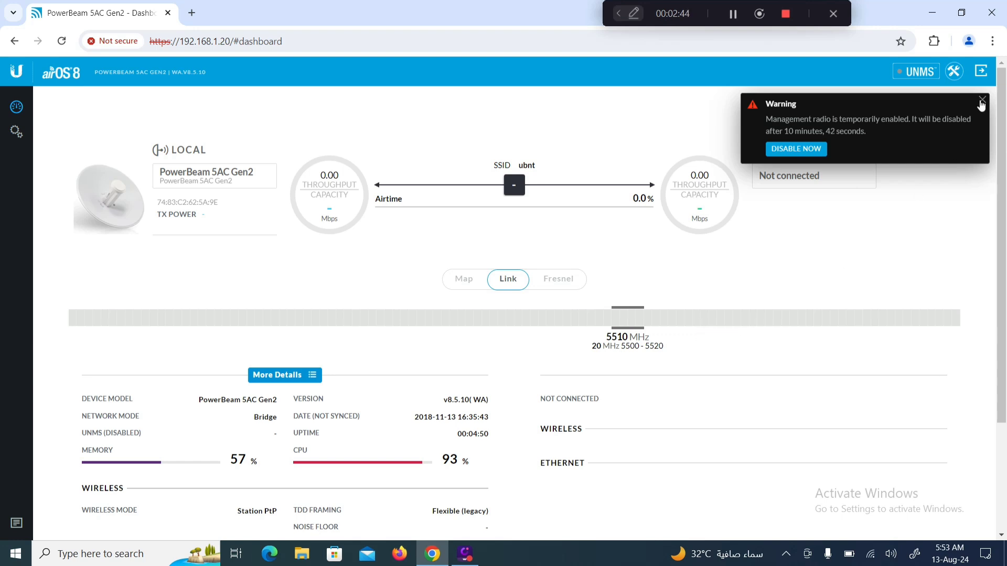
# Dismiss the warning, point out the device model and firmware version, then open Settings
pyautogui.click(981, 101)
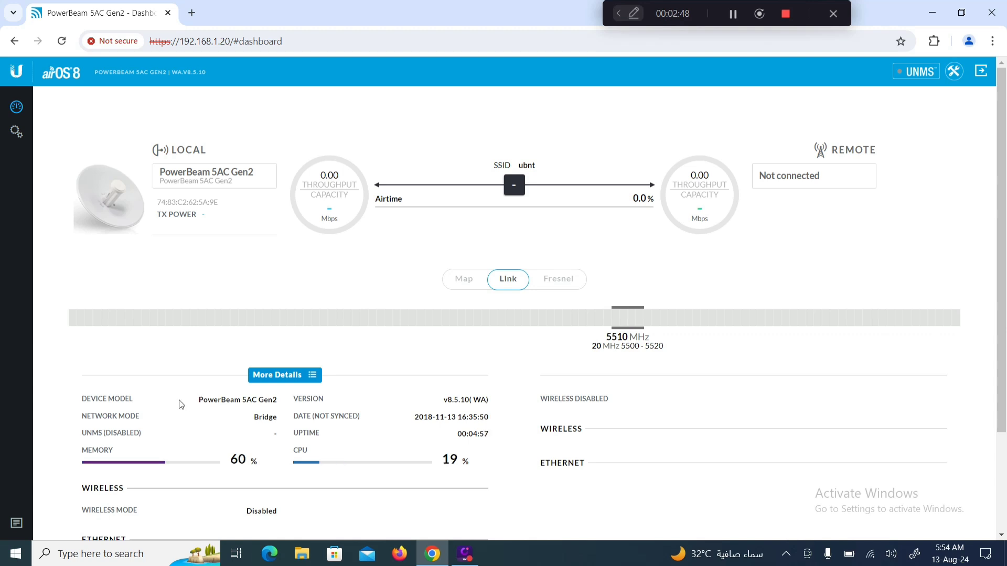
pyautogui.moveTo(136, 402); pyautogui.dragTo(92, 400)
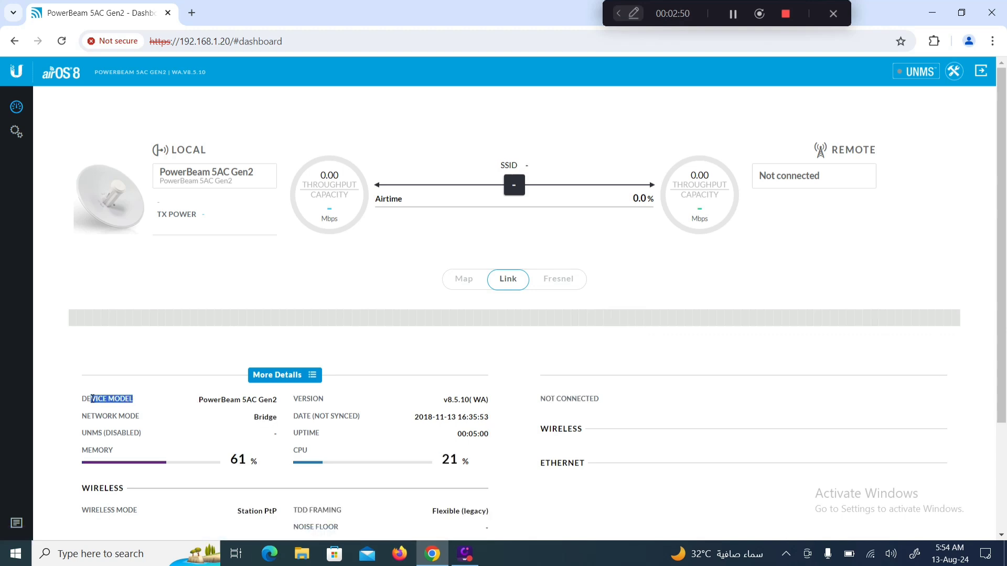
pyautogui.moveTo(199, 400); pyautogui.dragTo(298, 403)
pyautogui.click(331, 406)
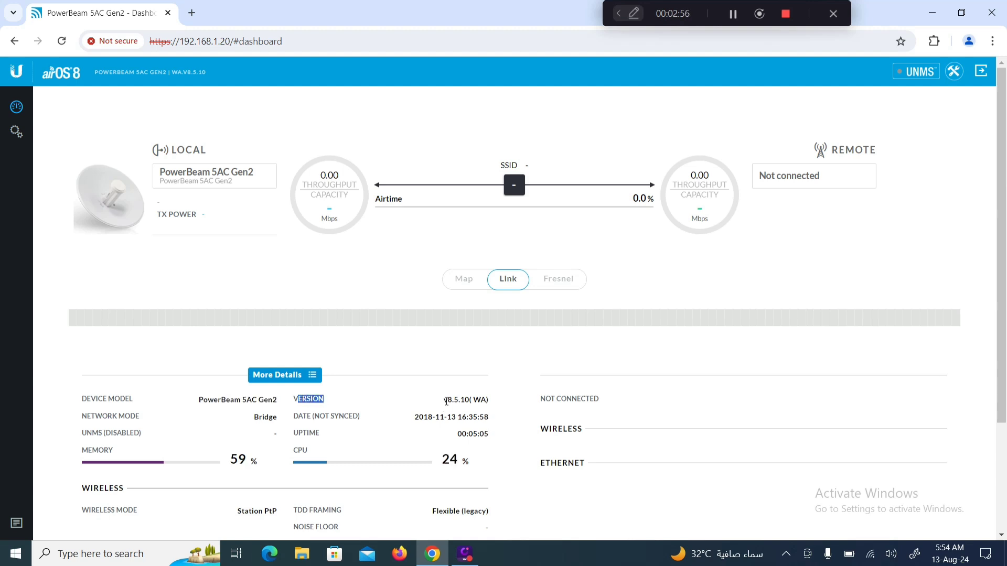
pyautogui.moveTo(472, 401); pyautogui.dragTo(446, 403)
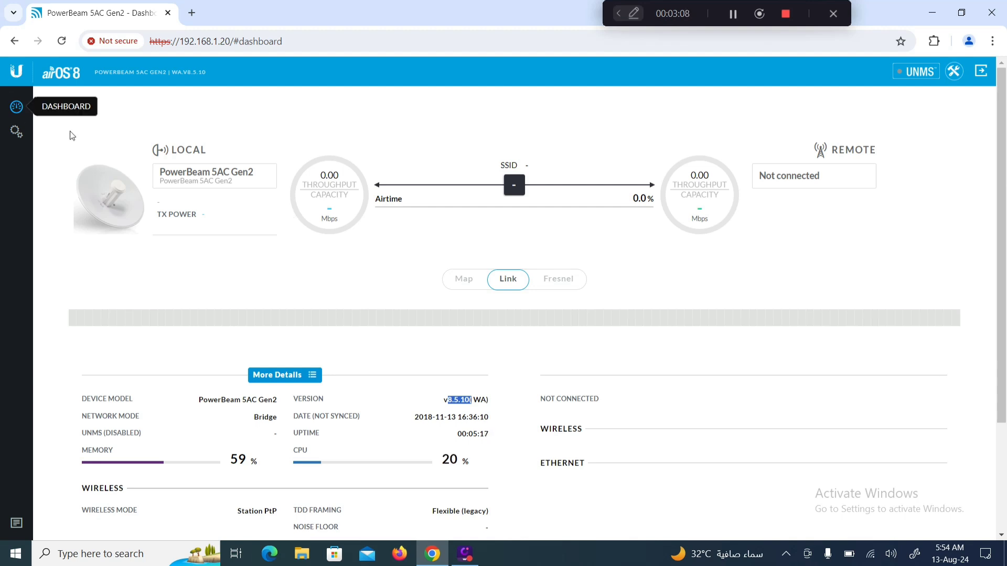
pyautogui.click(17, 135)
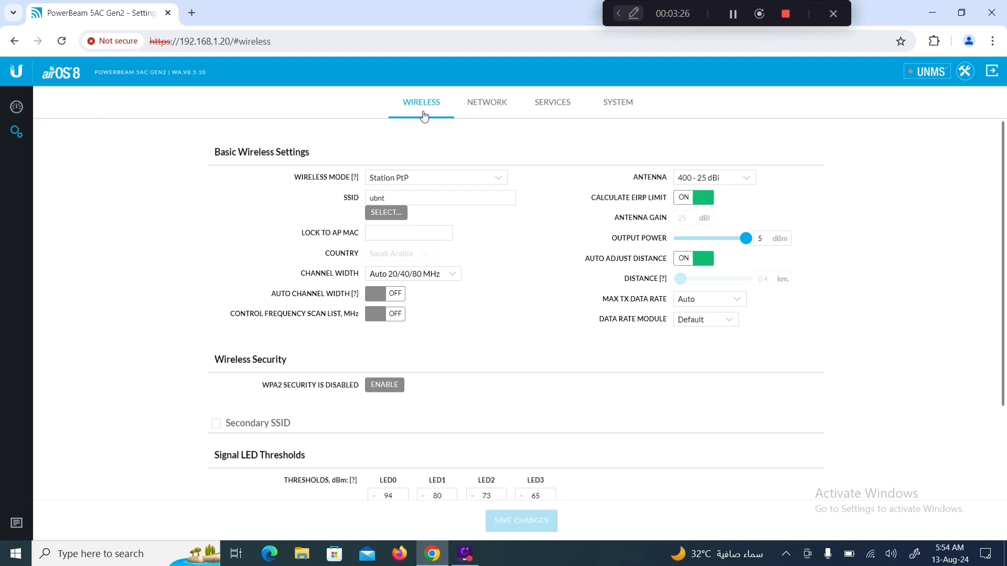
pyautogui.click(476, 104)
pyautogui.click(542, 106)
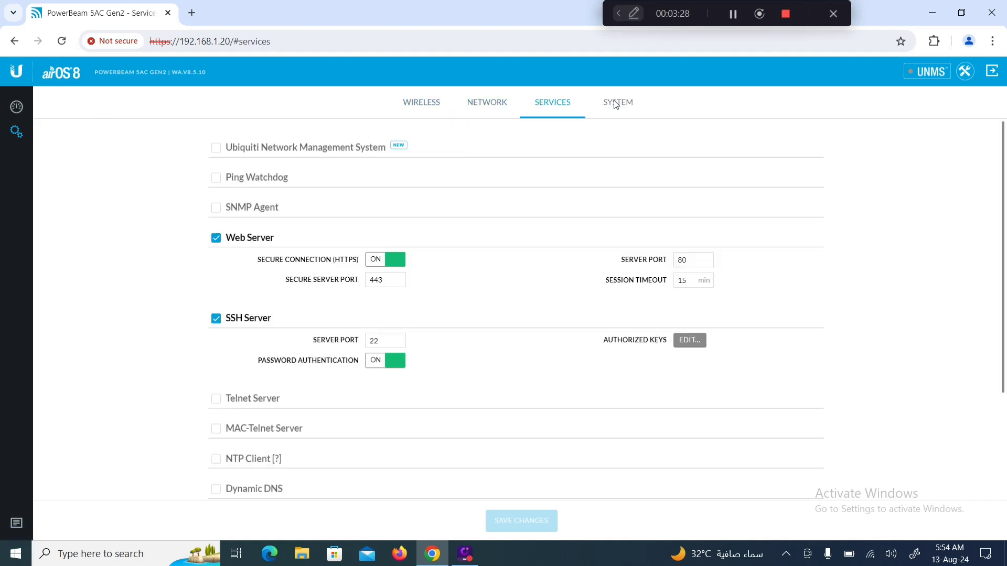
pyautogui.click(614, 106)
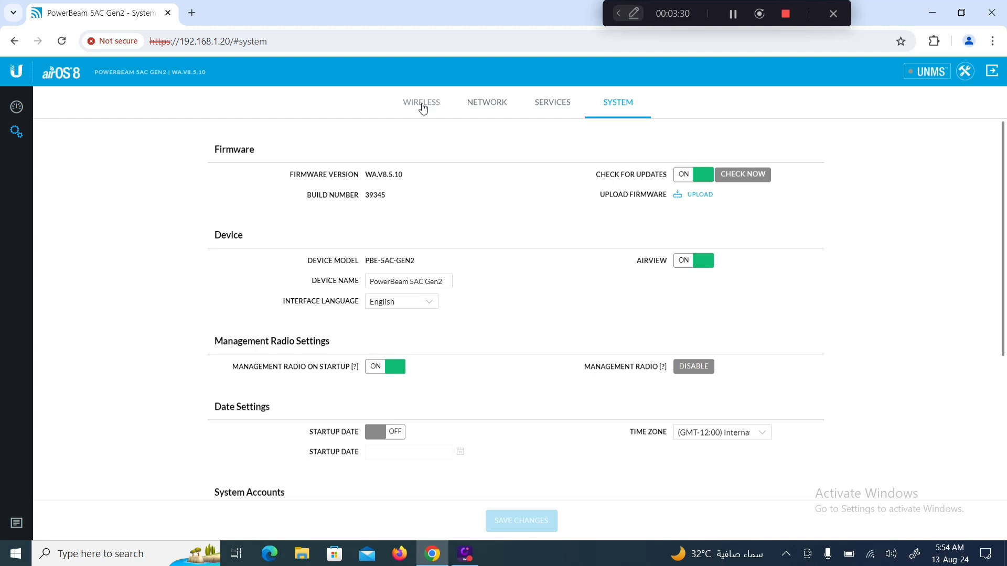
pyautogui.click(422, 108)
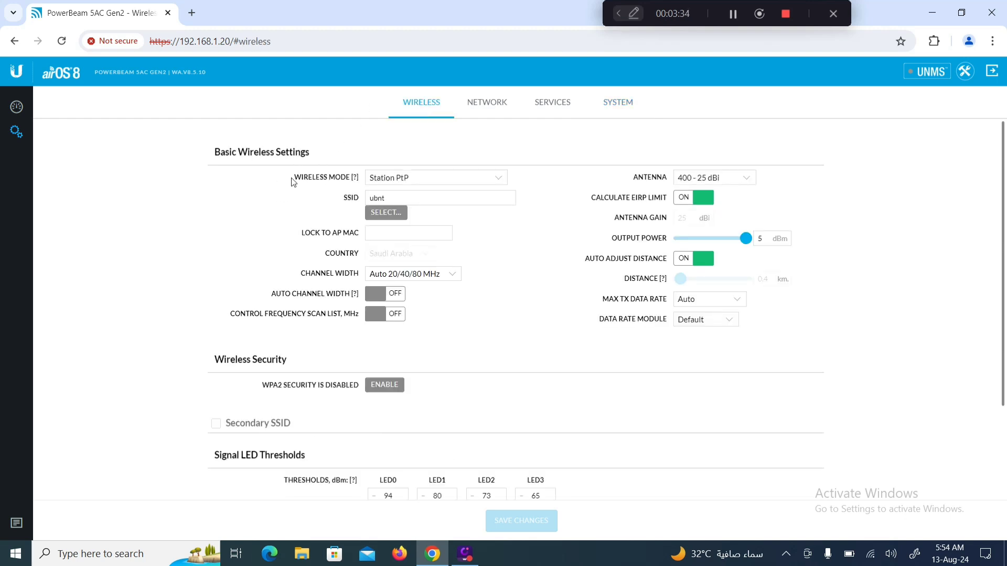
# Expand the Wireless Mode dropdown to show Access Point PtP and PtMP airMAX alternatives
pyautogui.moveTo(292, 178); pyautogui.dragTo(354, 182)
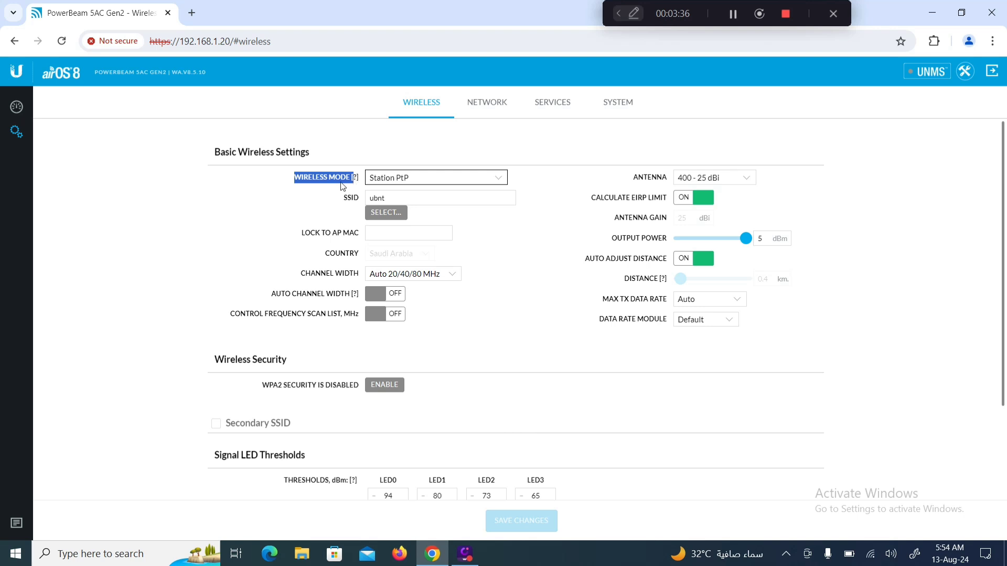
pyautogui.click(499, 181)
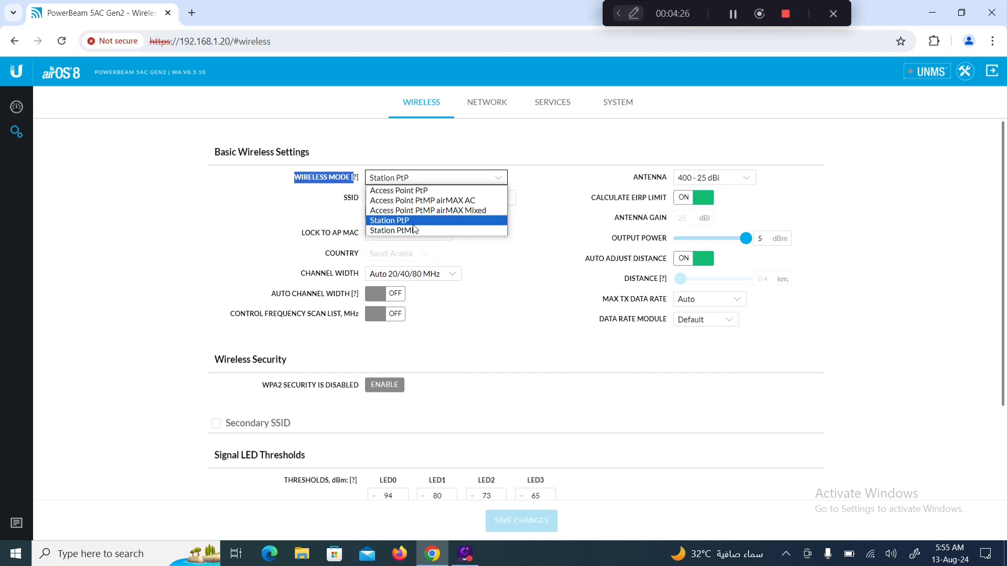
# Set Wireless Mode to Access Point PtP, change SSID from ubnt to Test, keep 40 MHz width
pyautogui.click(434, 191)
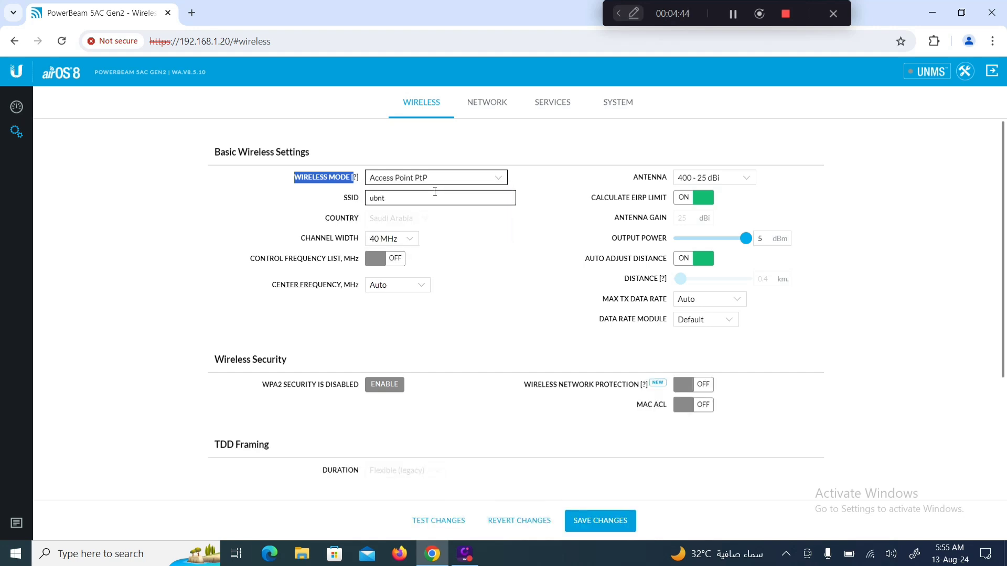
pyautogui.moveTo(386, 198); pyautogui.dragTo(355, 206)
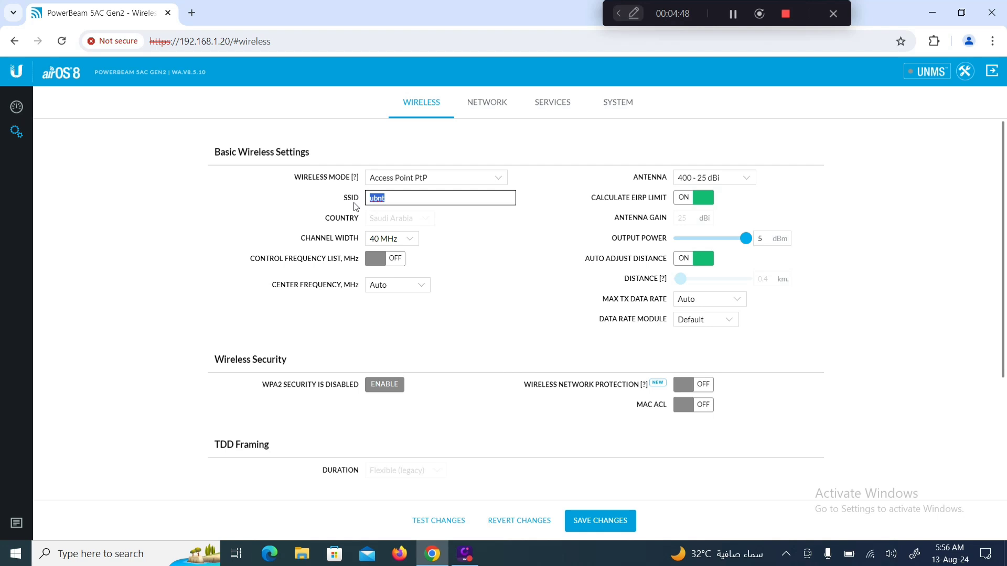
pyautogui.write('Test')
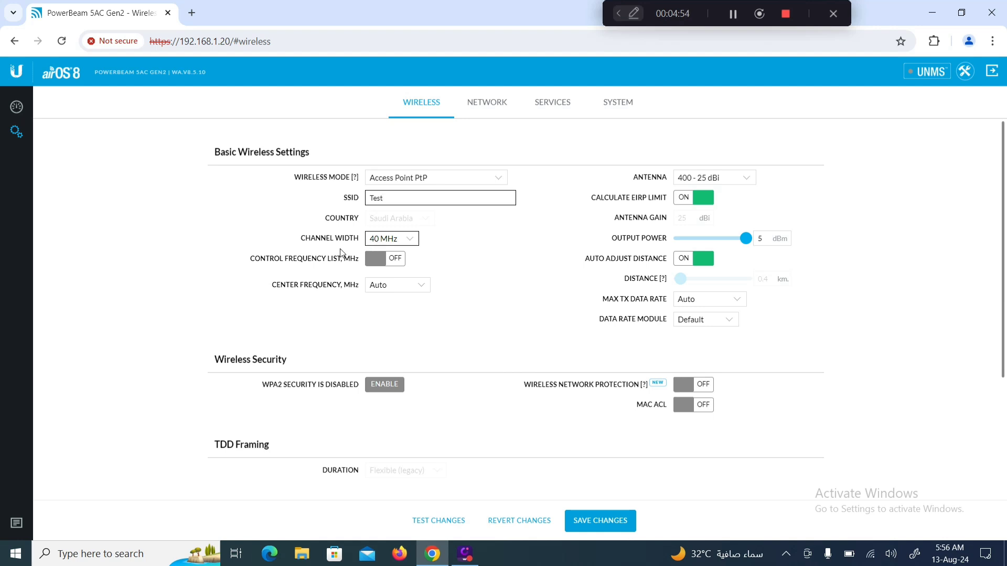
pyautogui.click(415, 246)
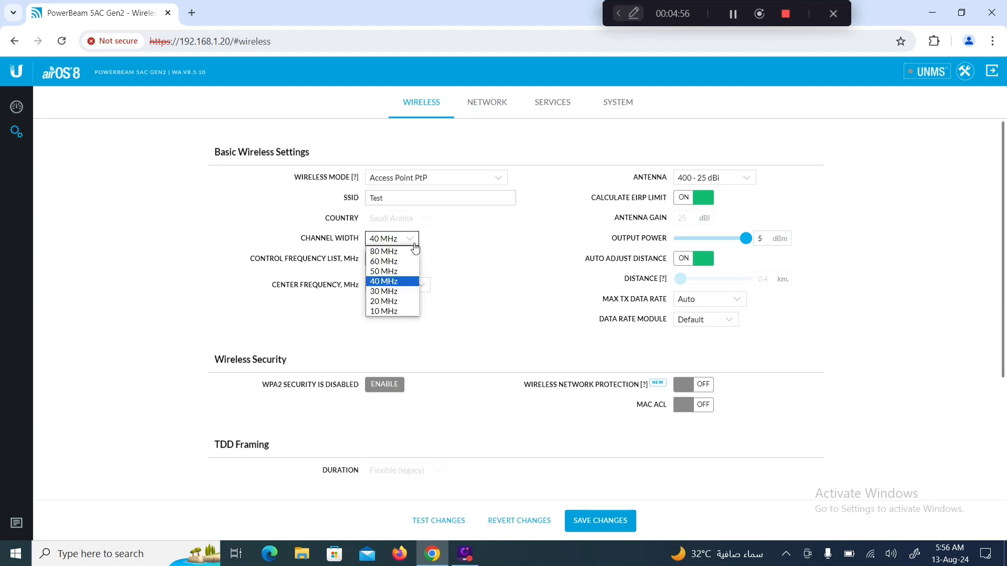
pyautogui.click(397, 286)
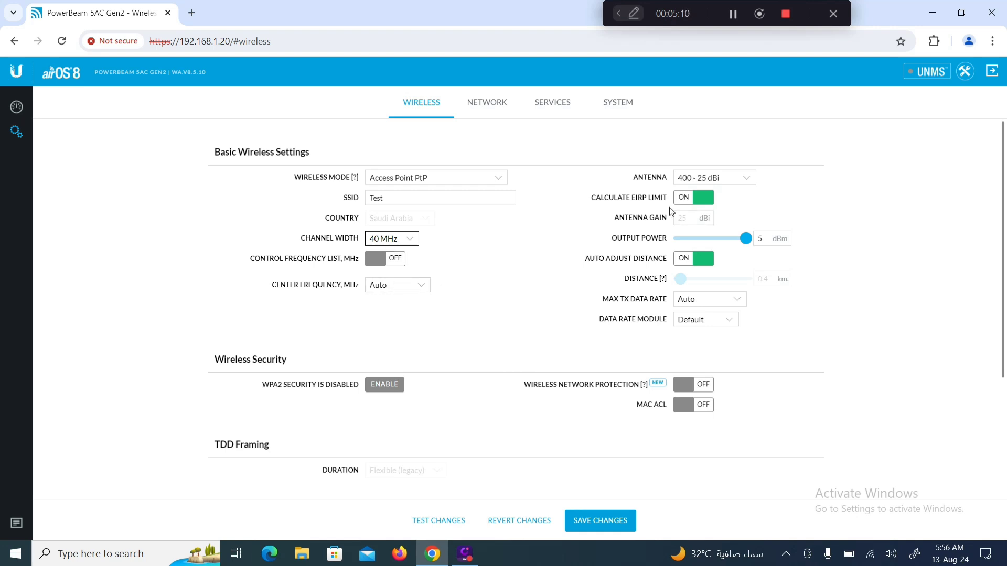
# Select the Feed only - 3 dBi antenna, disable the EIRP limit, and raise output power to 24 dBm
pyautogui.click(747, 179)
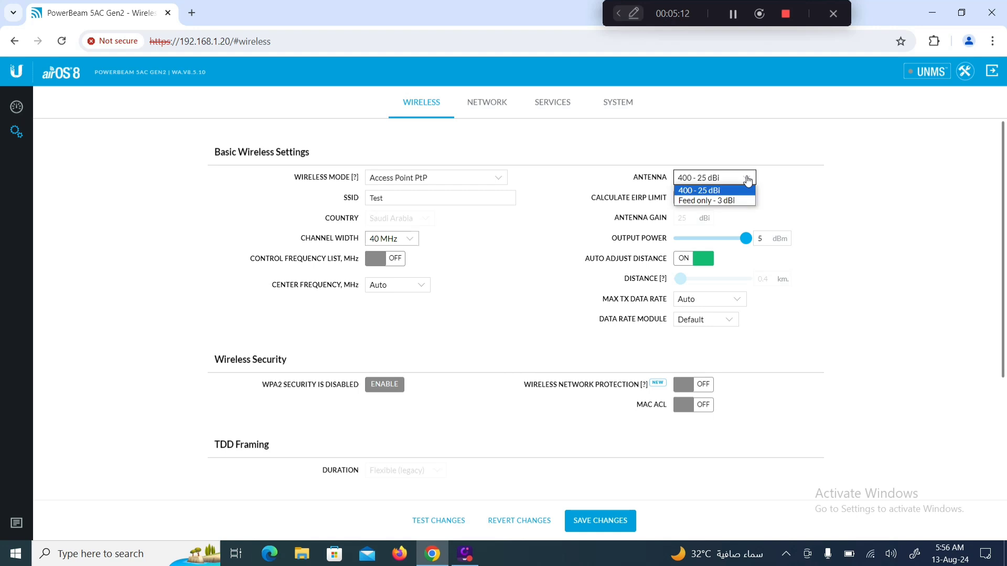
pyautogui.click(716, 202)
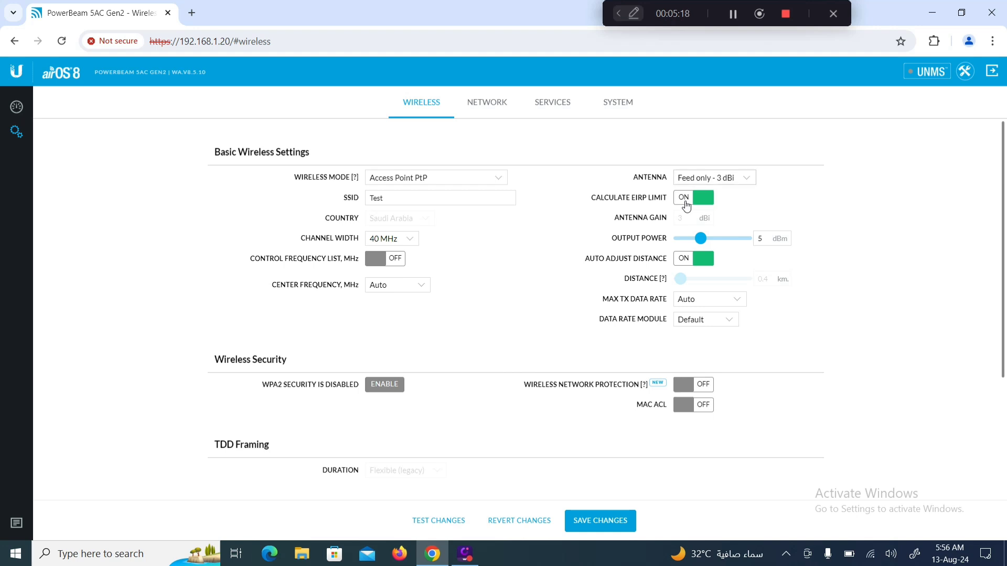
pyautogui.click(692, 203)
pyautogui.moveTo(699, 239); pyautogui.dragTo(747, 240)
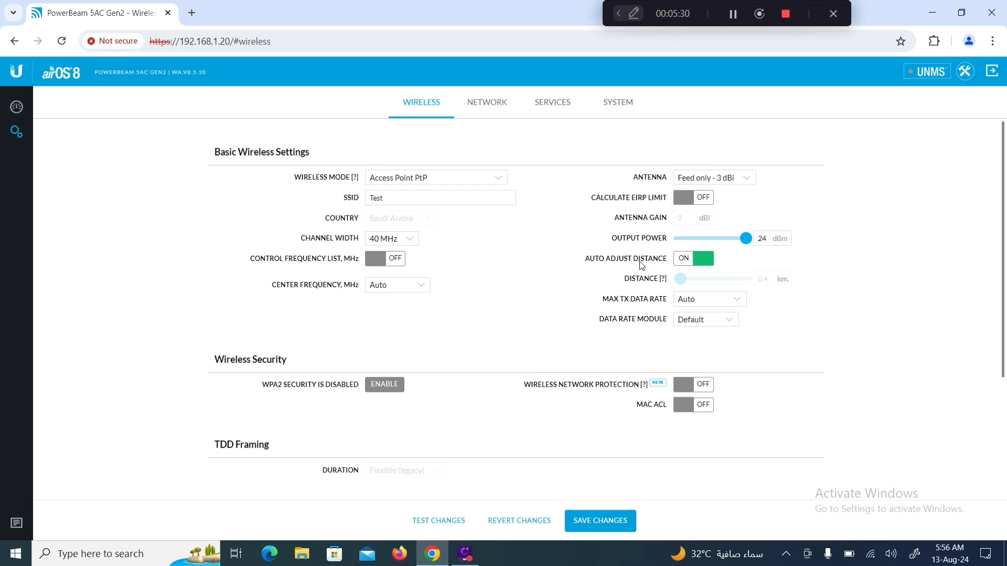
# Turn off automatic distance adjustment and set the distance to 22.5 km
pyautogui.click(685, 260)
pyautogui.click(685, 261)
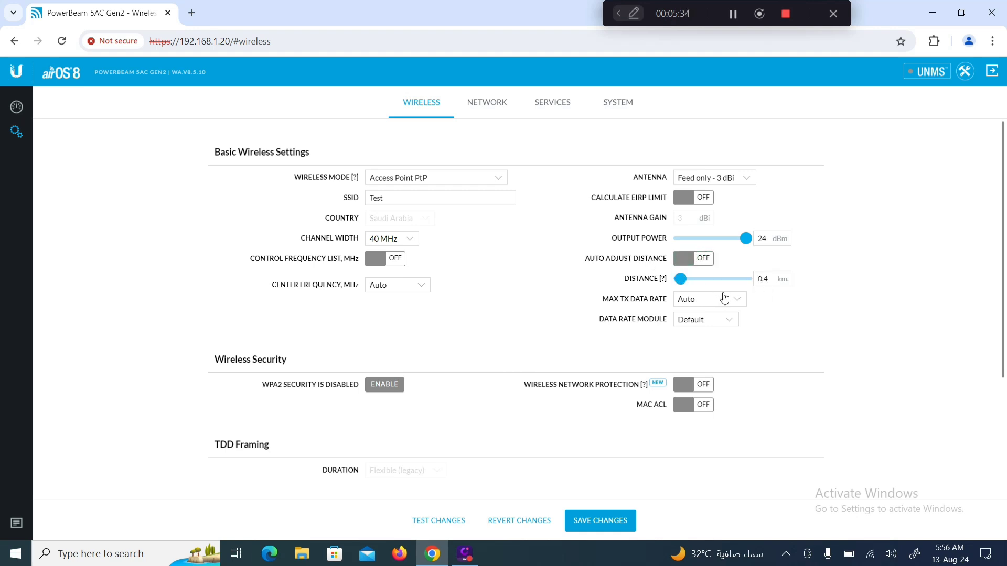
pyautogui.moveTo(681, 285); pyautogui.dragTo(760, 292)
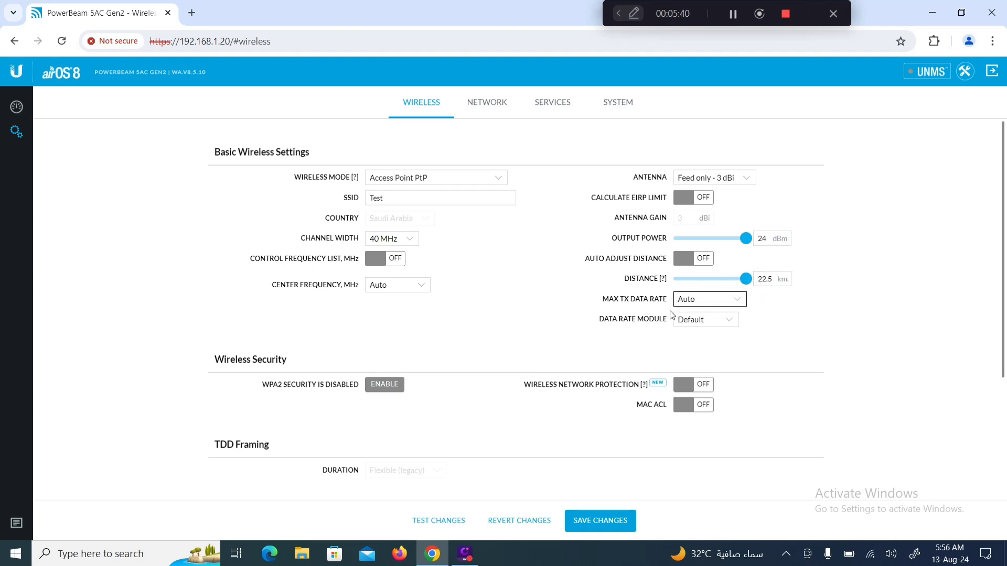
# Enable WPA2 Personal wireless security, enter the preshared key and reveal it to verify
pyautogui.scroll(-2, 498, 317)
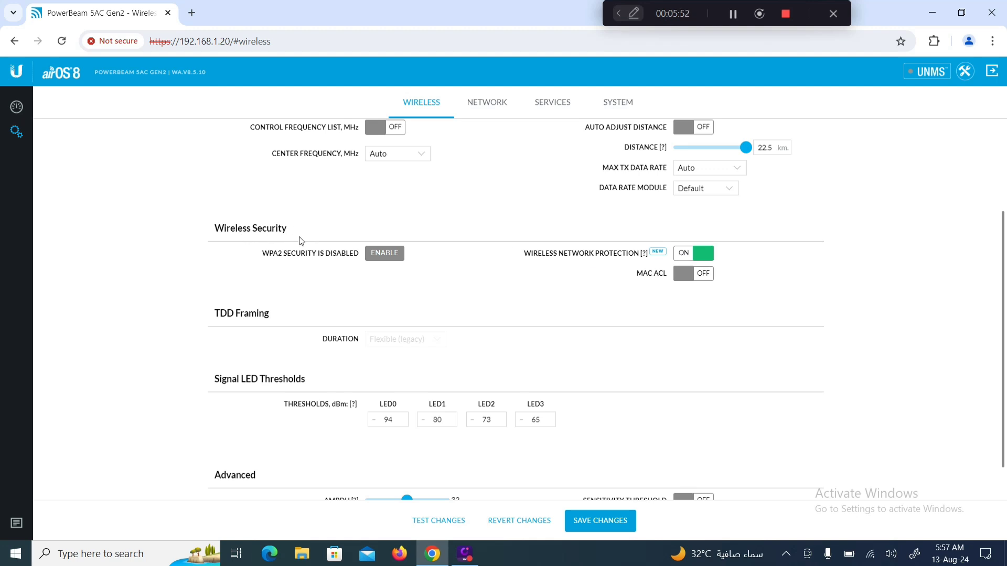
pyautogui.click(377, 257)
pyautogui.click(390, 270)
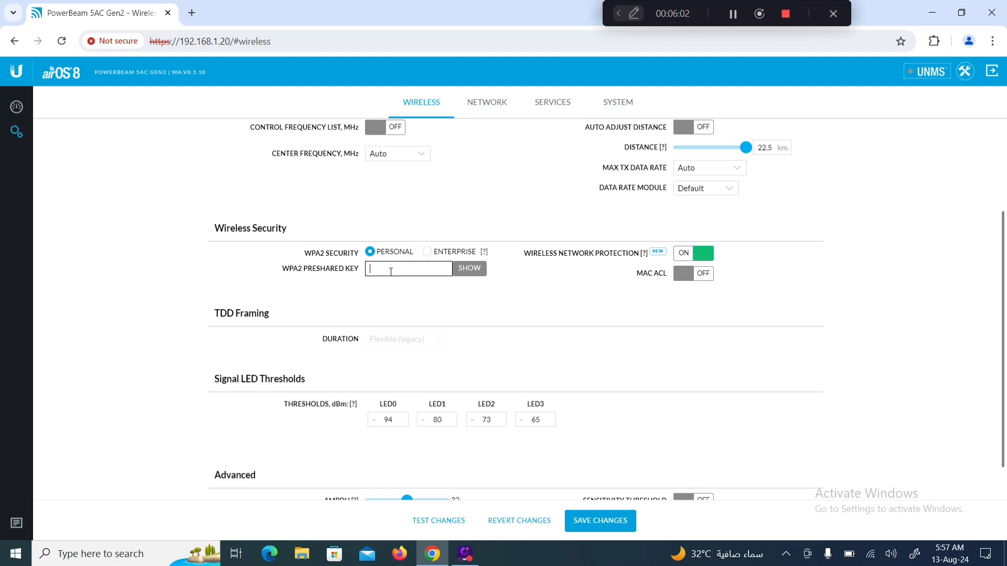
pyautogui.write('12345678')
pyautogui.click(467, 268)
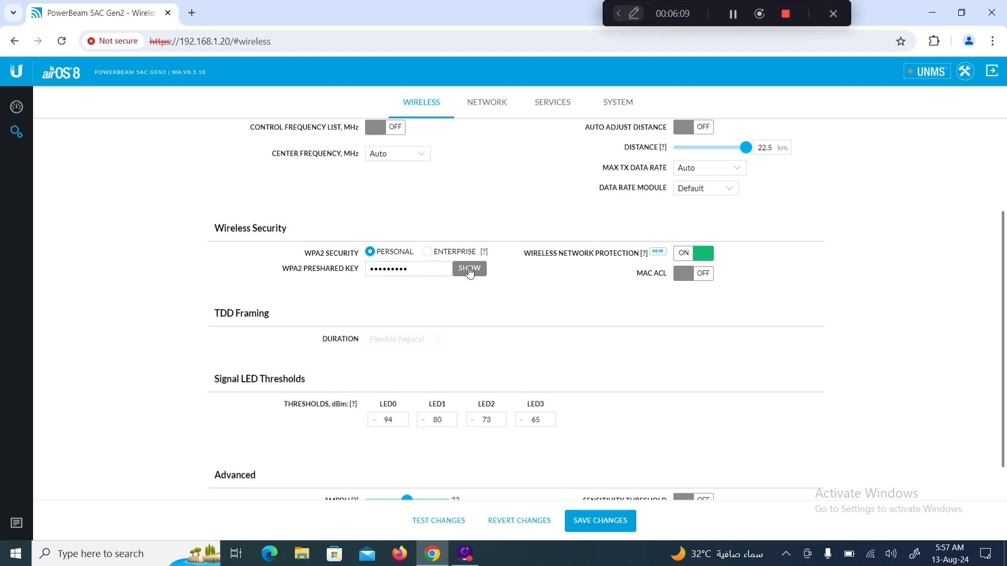
pyautogui.click(378, 274)
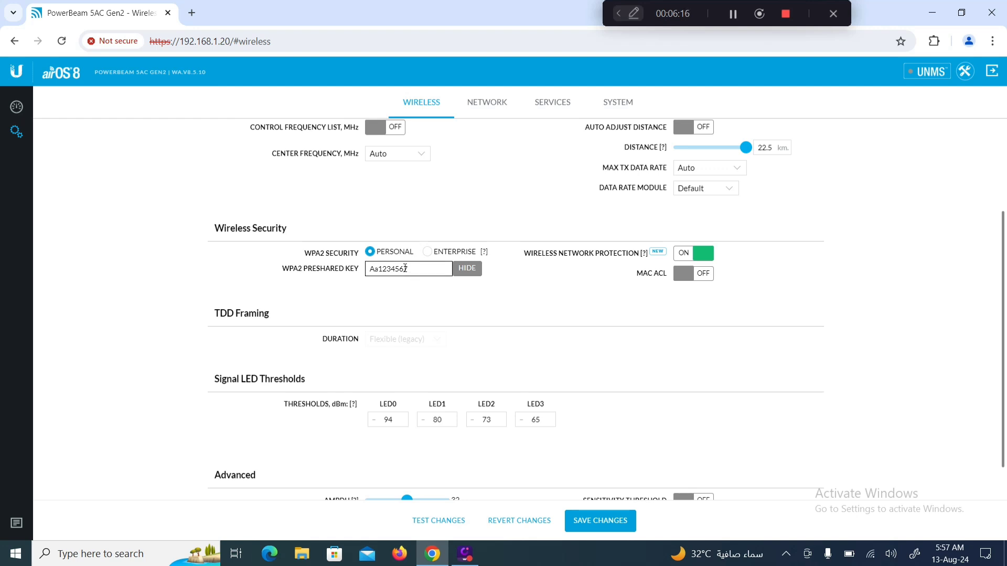
pyautogui.click(462, 312)
pyautogui.scroll(-1, 430, 289)
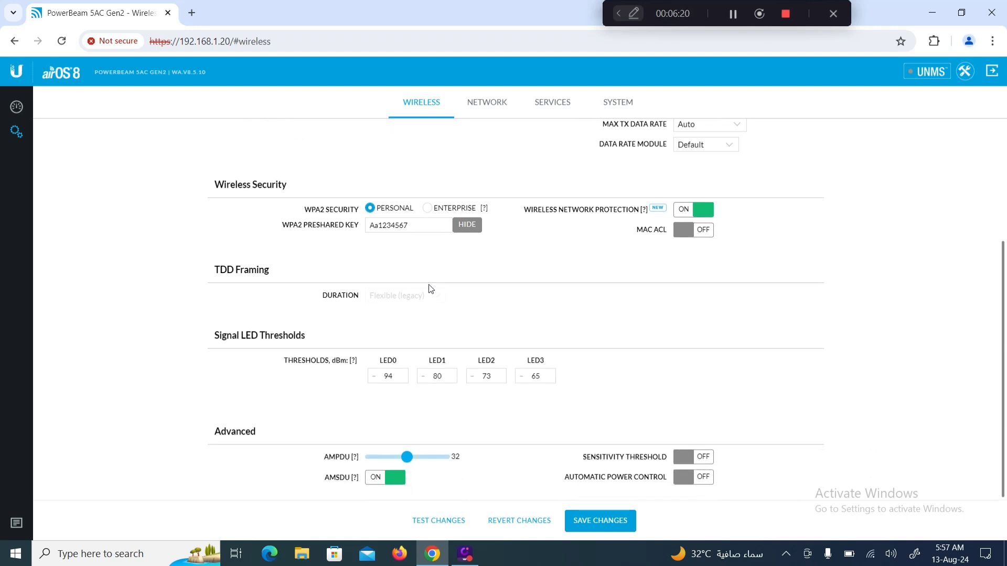
pyautogui.scroll(2, 431, 288)
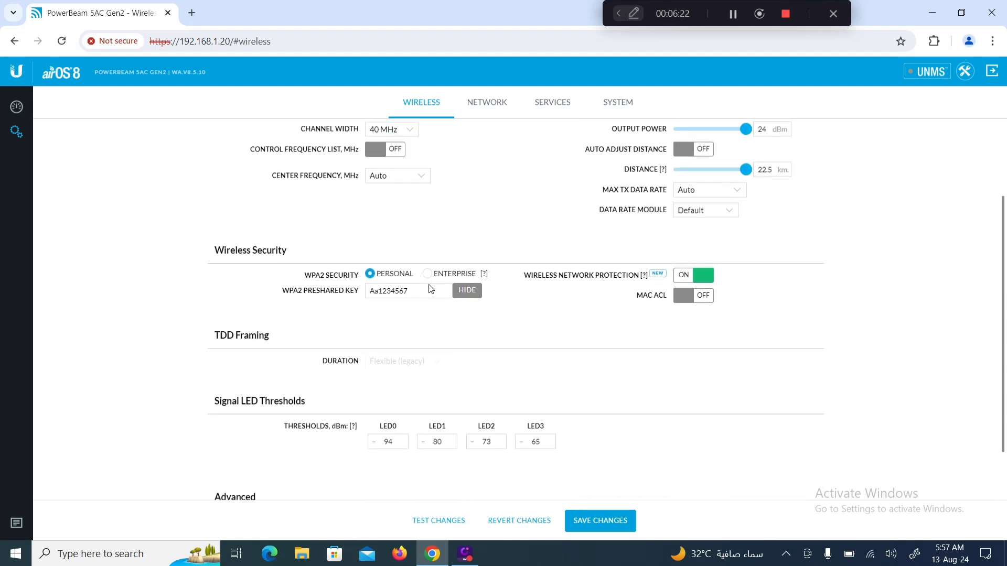
# Go to the Network page and review the static management IP 192.168.1.20
pyautogui.click(479, 104)
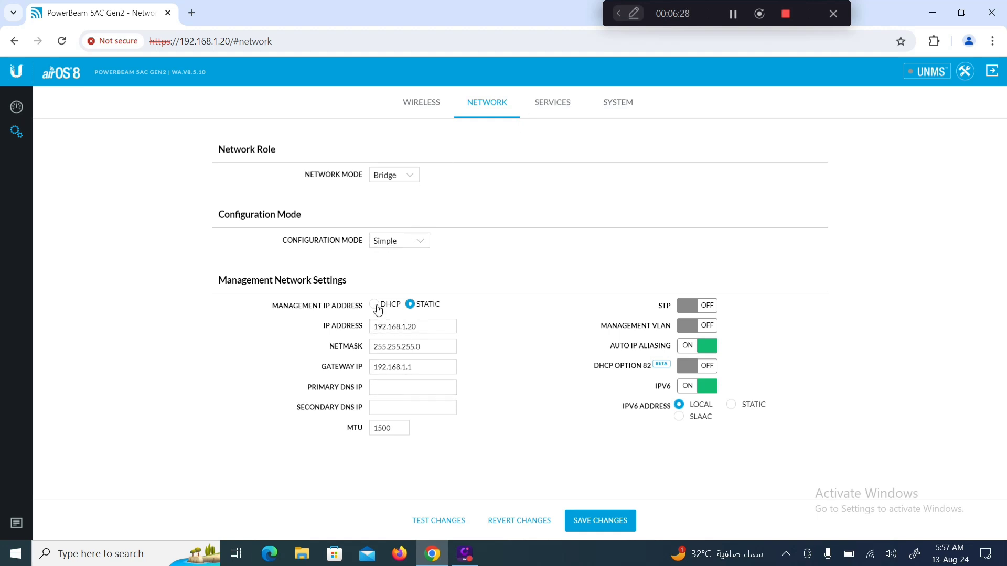
pyautogui.click(421, 326)
# In System settings, extend the device name to 'PowerBeam 5AC Gen2 airlink'
pyautogui.click(554, 108)
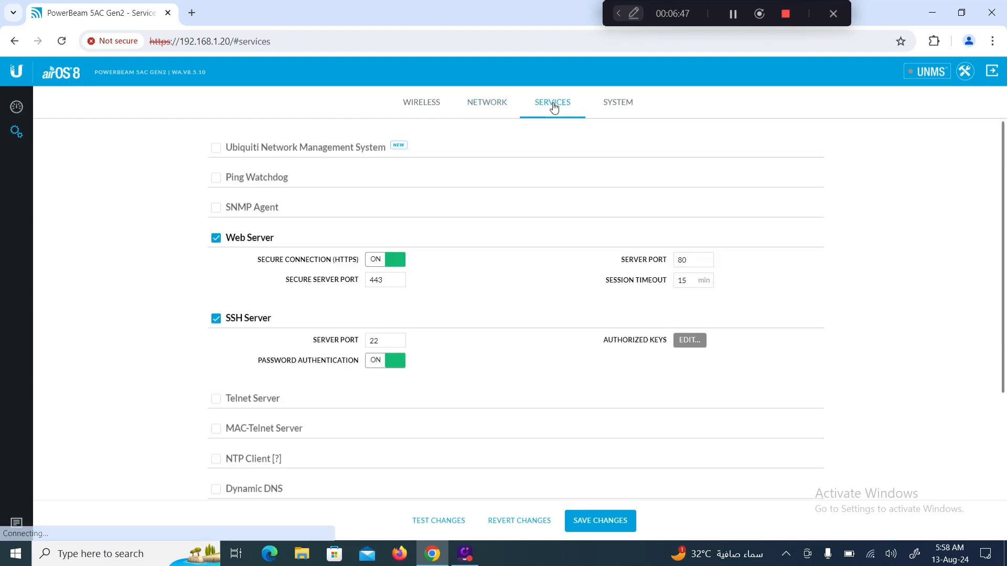
pyautogui.click(616, 108)
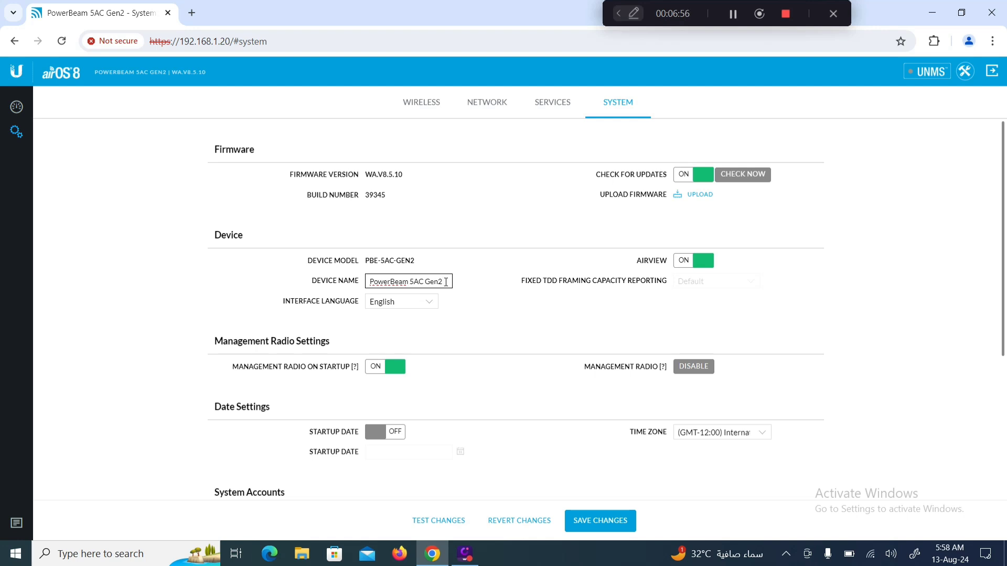
pyautogui.write('airlink')
pyautogui.scroll(-4, 542, 344)
pyautogui.scroll(-1, 542, 344)
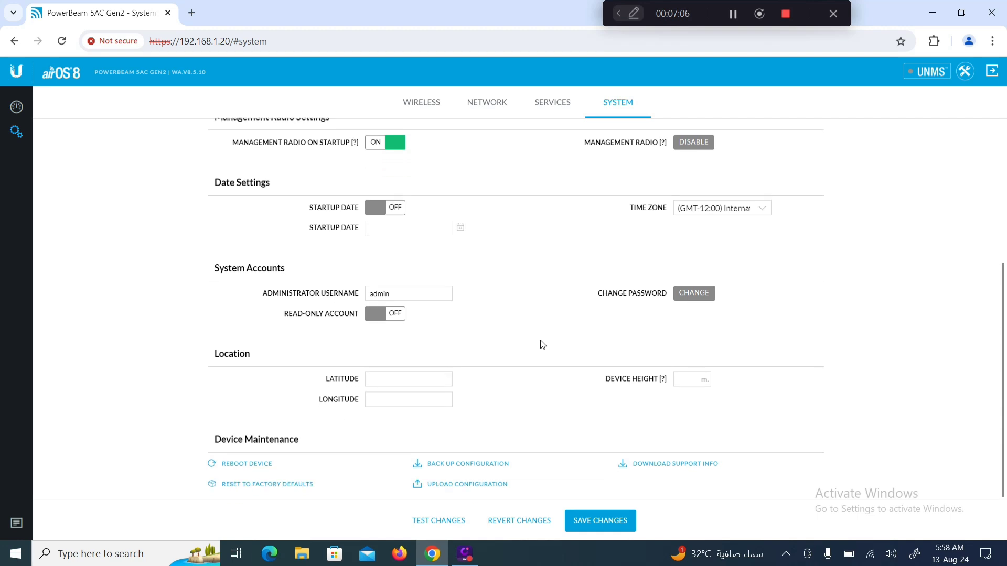
# Save and apply the pending changes, dismissing the management radio warning in between
pyautogui.click(620, 520)
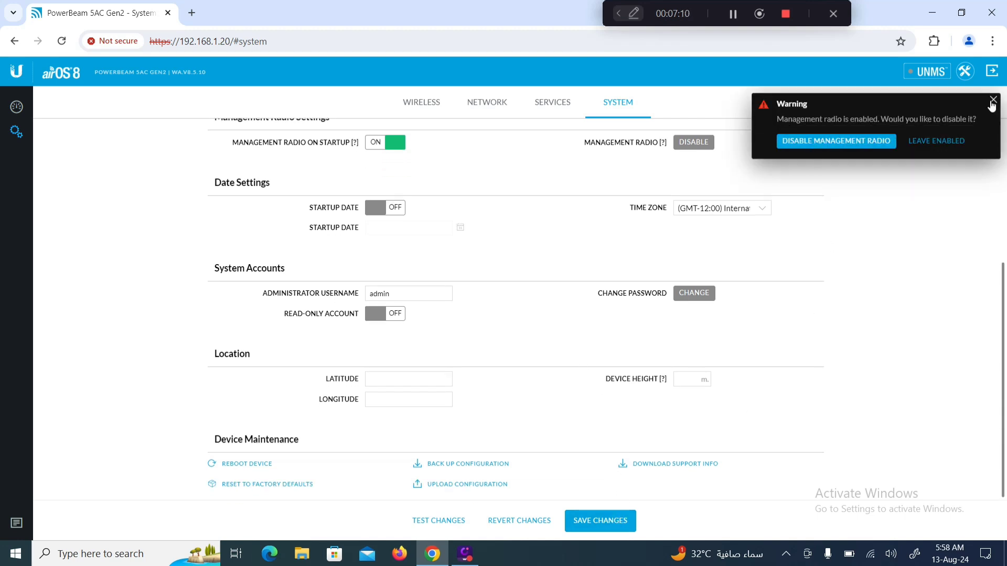
pyautogui.click(993, 100)
pyautogui.click(597, 521)
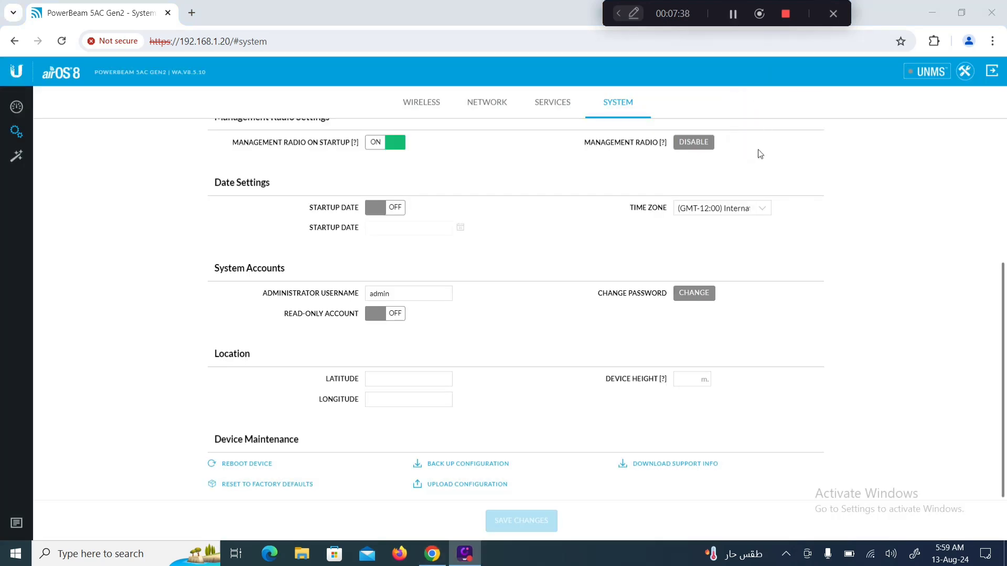
# Review the saved Wireless settings, then reboot the PowerBeam from the System page
pyautogui.scroll(5, 729, 231)
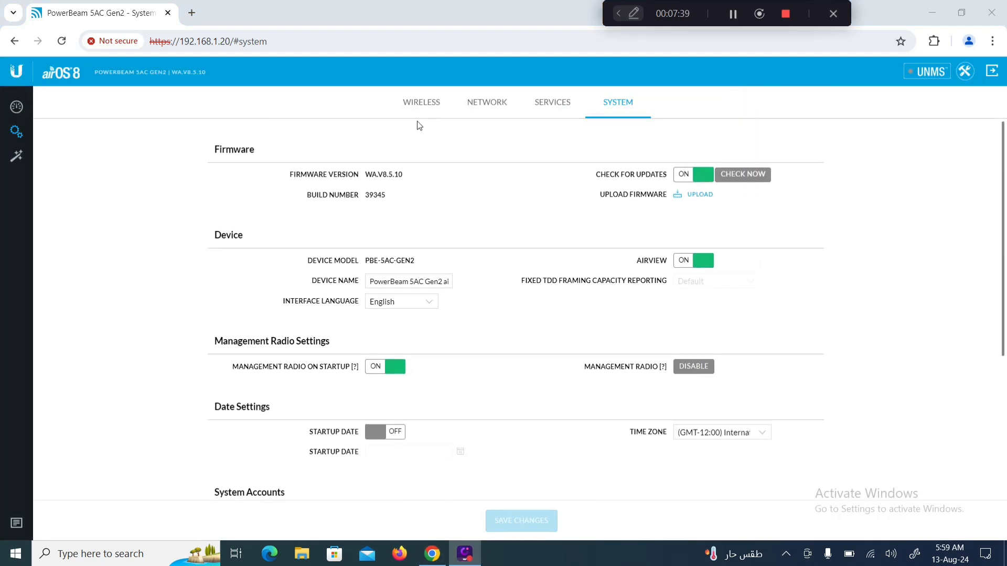
pyautogui.click(420, 104)
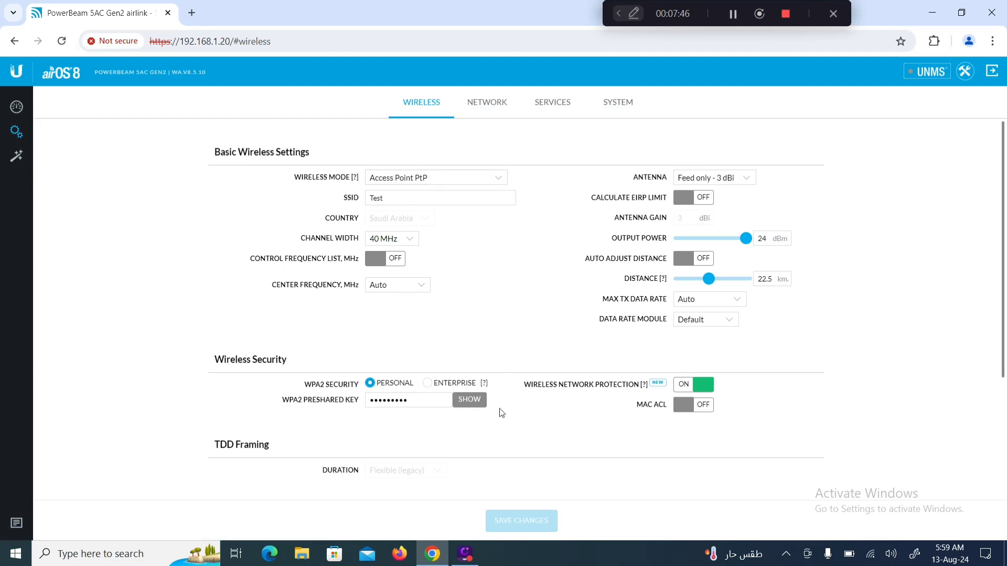
pyautogui.click(625, 103)
pyautogui.scroll(-4, 504, 412)
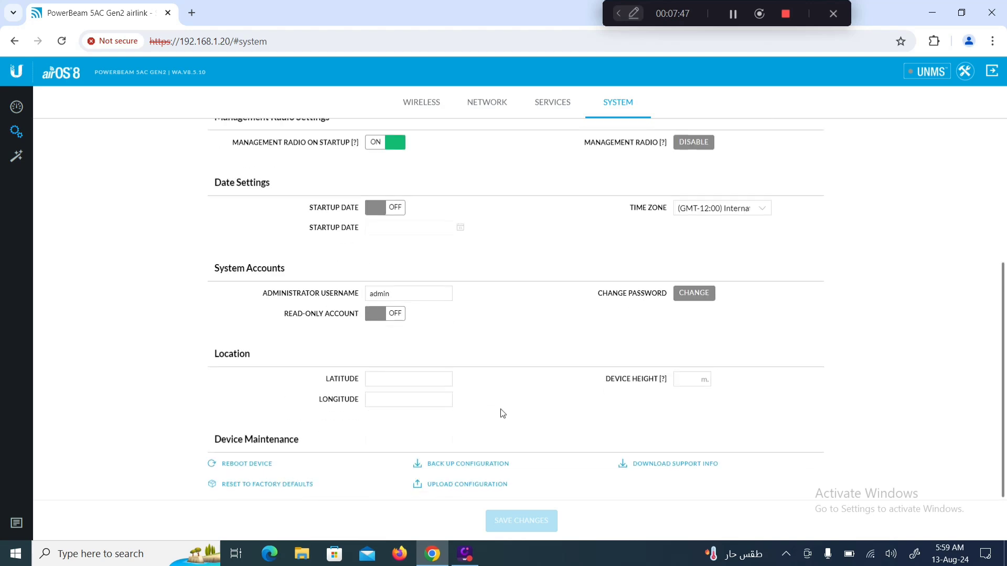
pyautogui.click(240, 464)
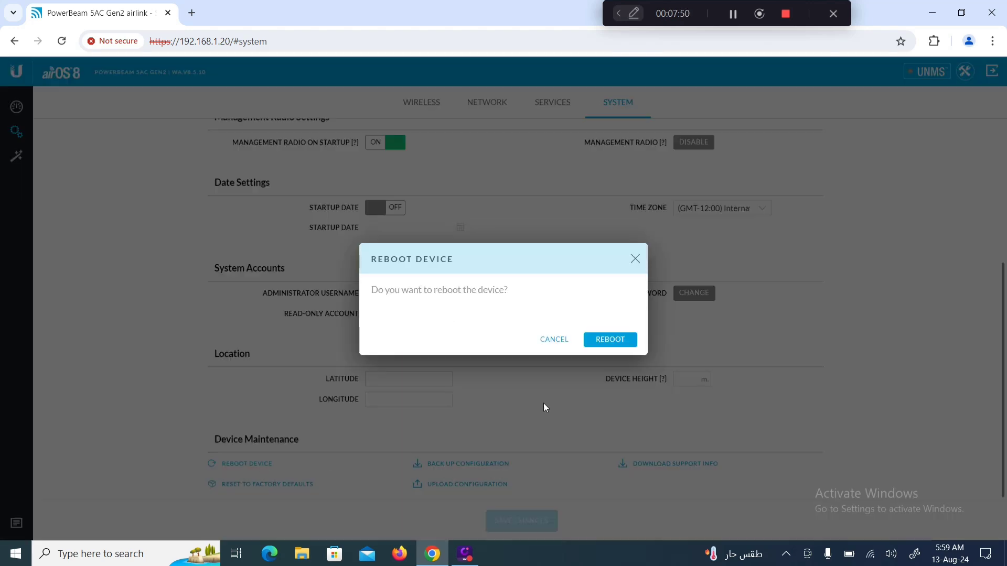
pyautogui.click(609, 339)
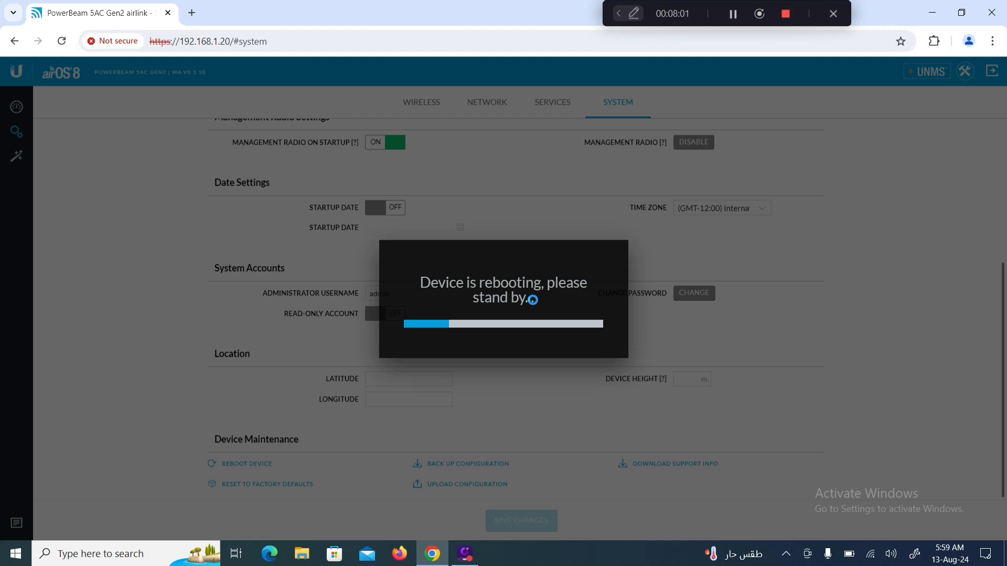
# Wait for the reboot to finish and the page at 192.168.1.20 to reload
pyautogui.click(733, 14)
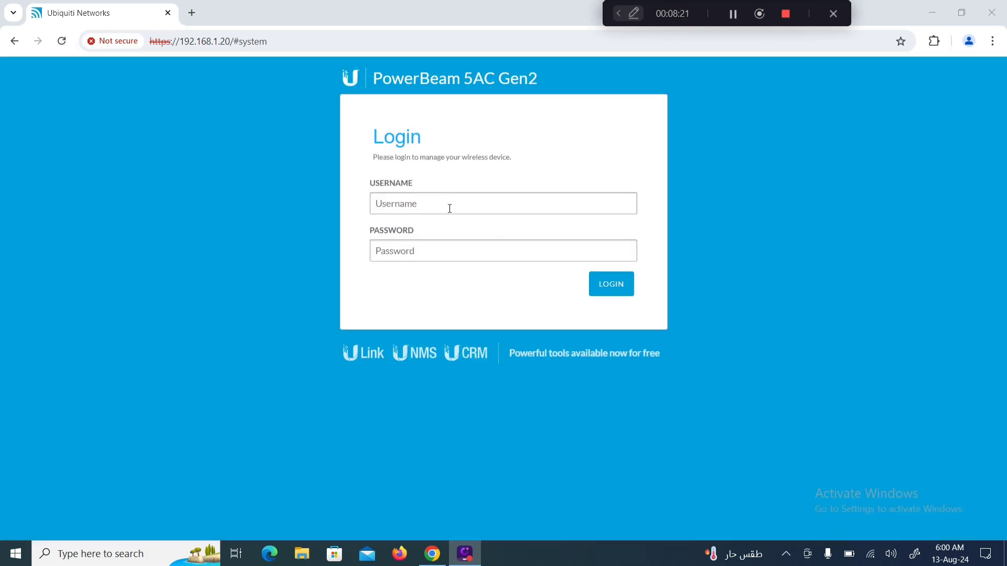
# Log back in with the device username and password and confirm Wireless shows Access Point PtP, SSID Test
pyautogui.click(448, 205)
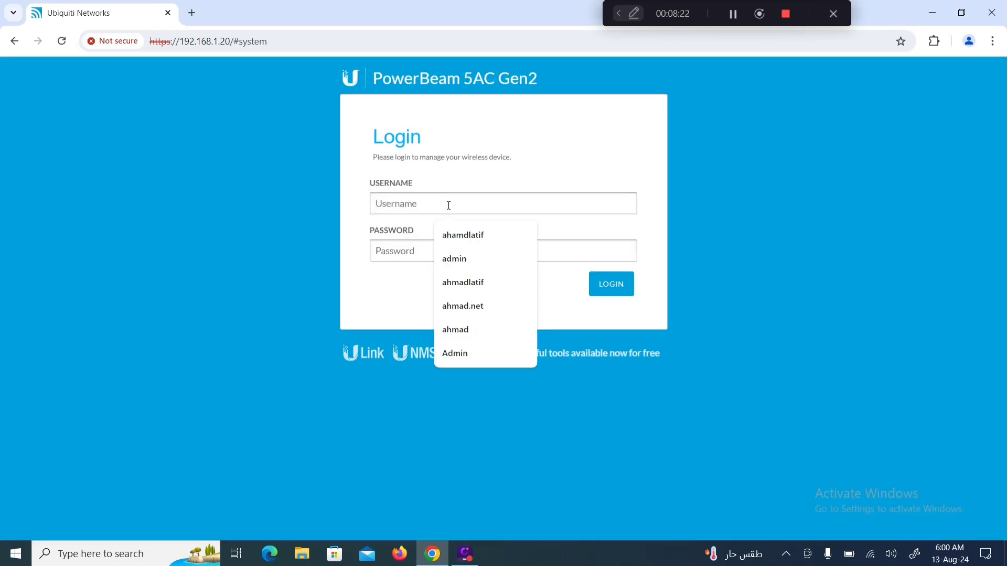
pyautogui.write('admin')
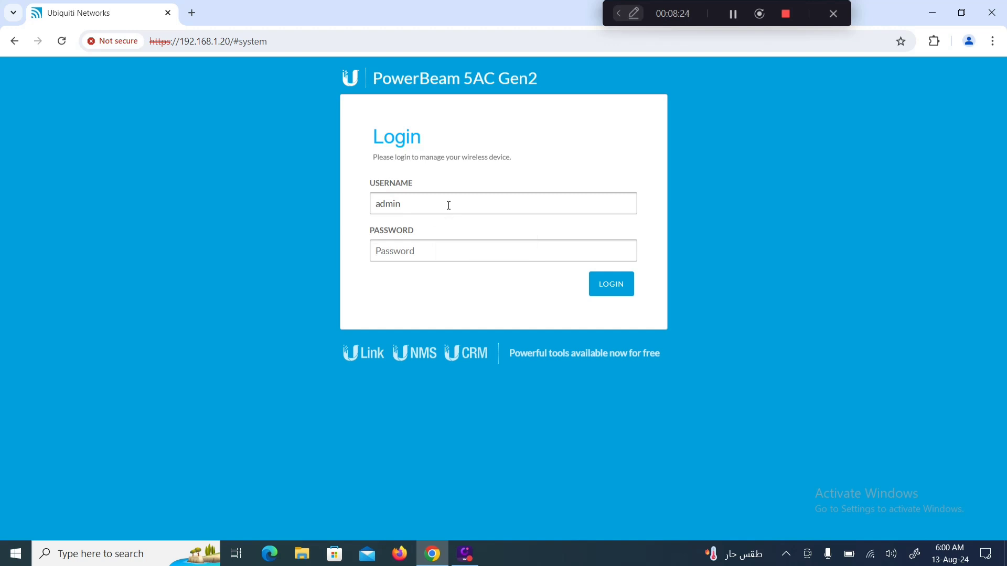
pyautogui.write('admin123456')
pyautogui.press('Return')
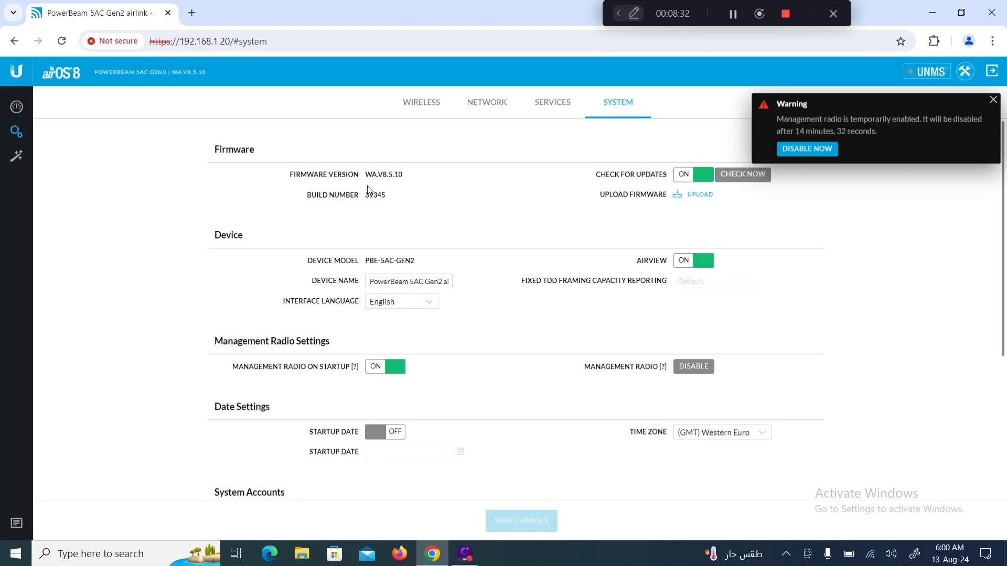
pyautogui.click(421, 107)
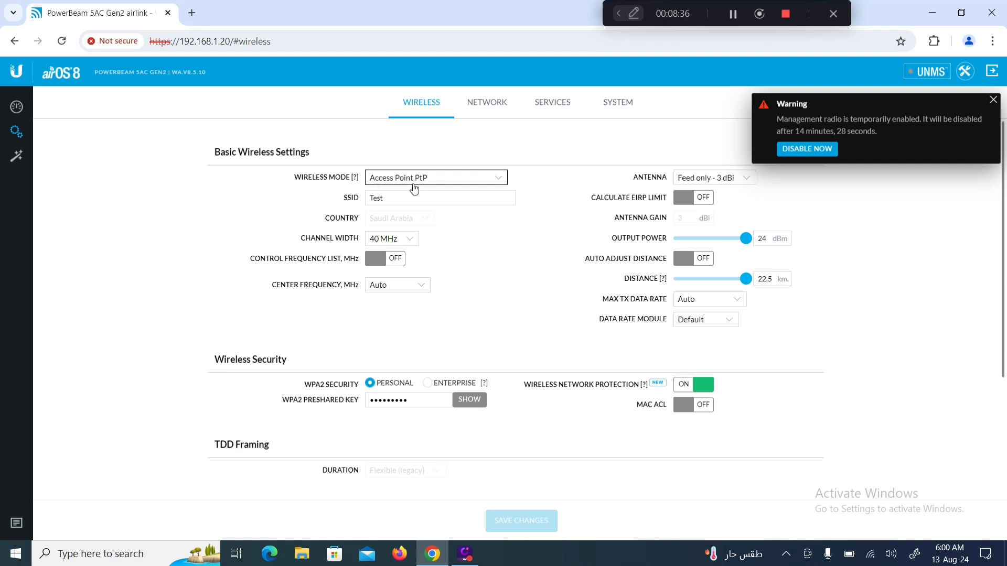
pyautogui.click(992, 100)
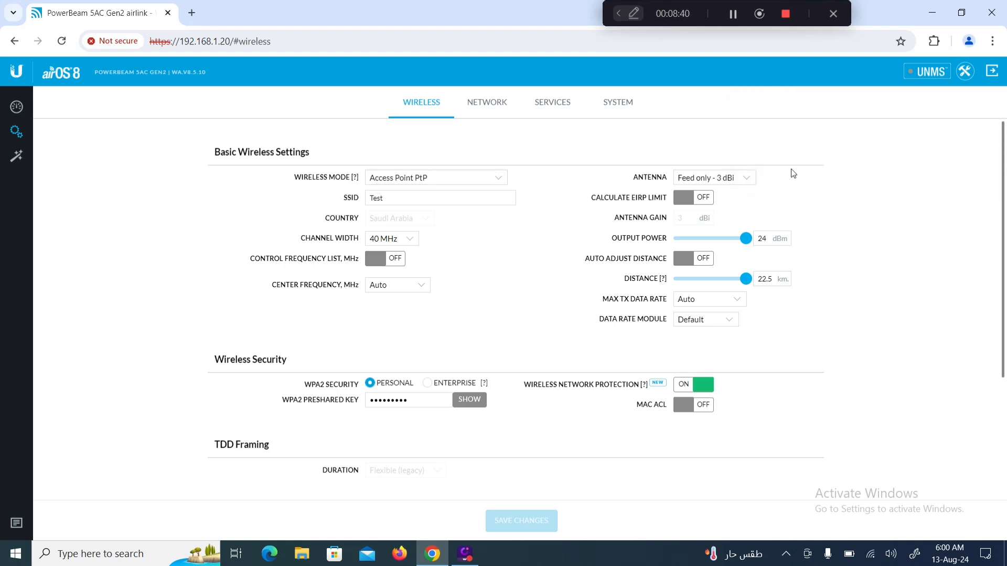